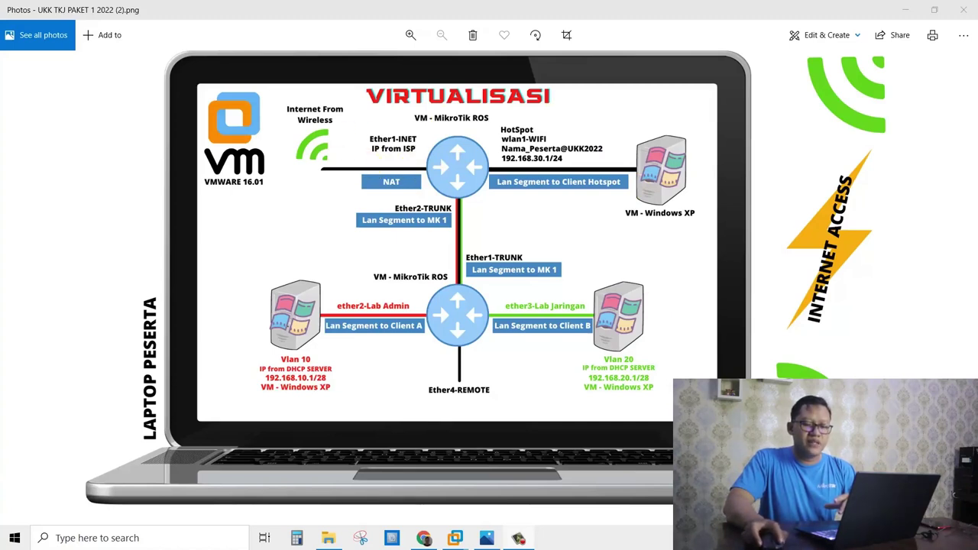
# Step: Check the host's wireless network connection and switch to VMware Workstation's overview of virtual machines
pyautogui.click(857, 538)
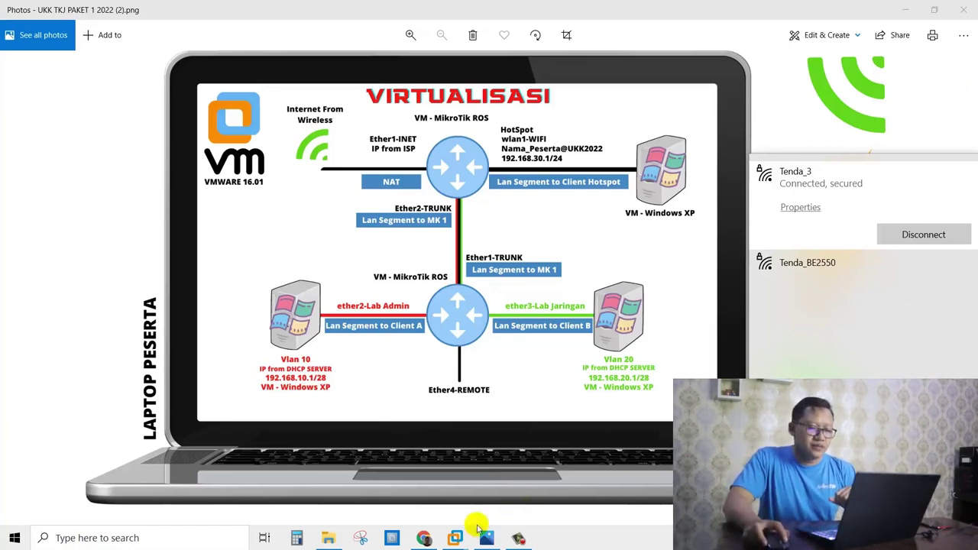
pyautogui.click(454, 538)
pyautogui.click(151, 429)
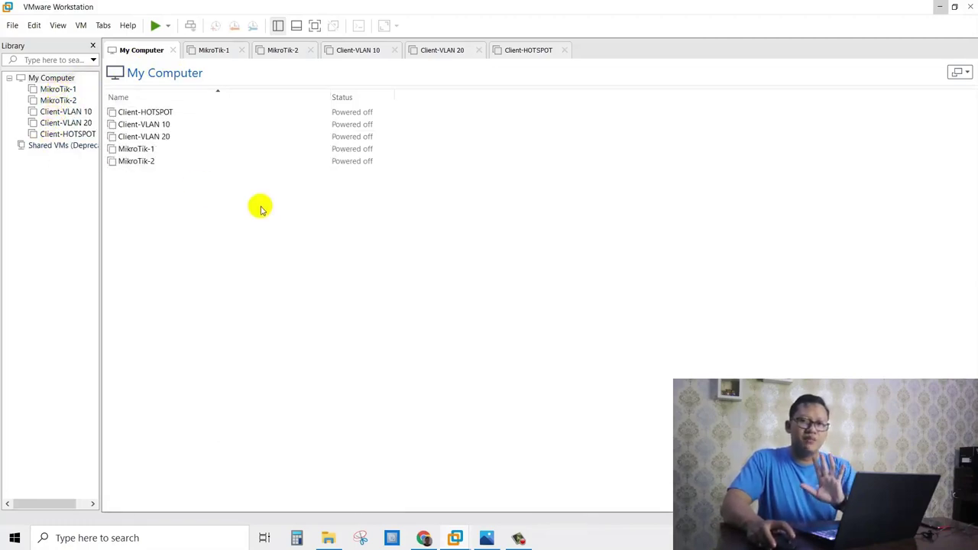
# Step: Examine the network connection of each of the three network adapters in the MikroTik-1 virtual machine's settings
pyautogui.click(58, 89)
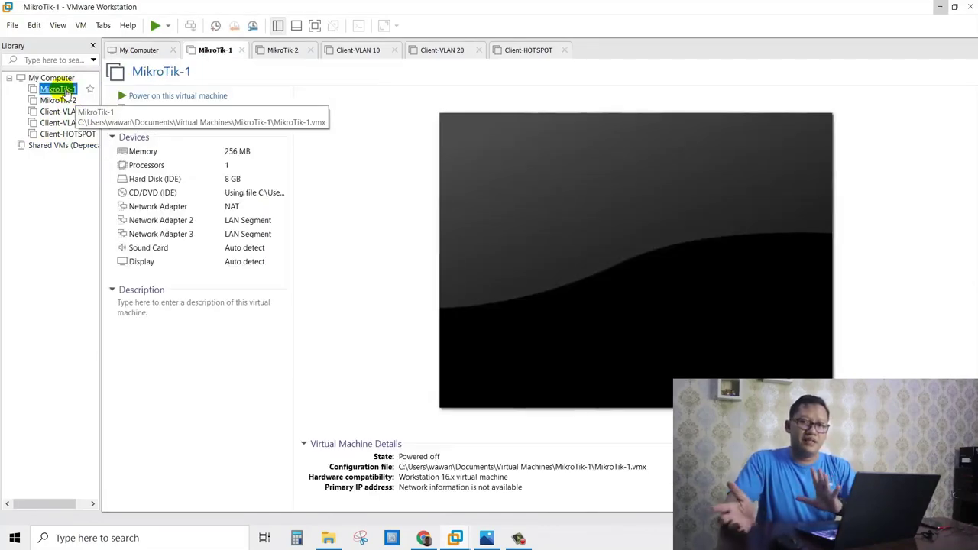
pyautogui.doubleClick(158, 208)
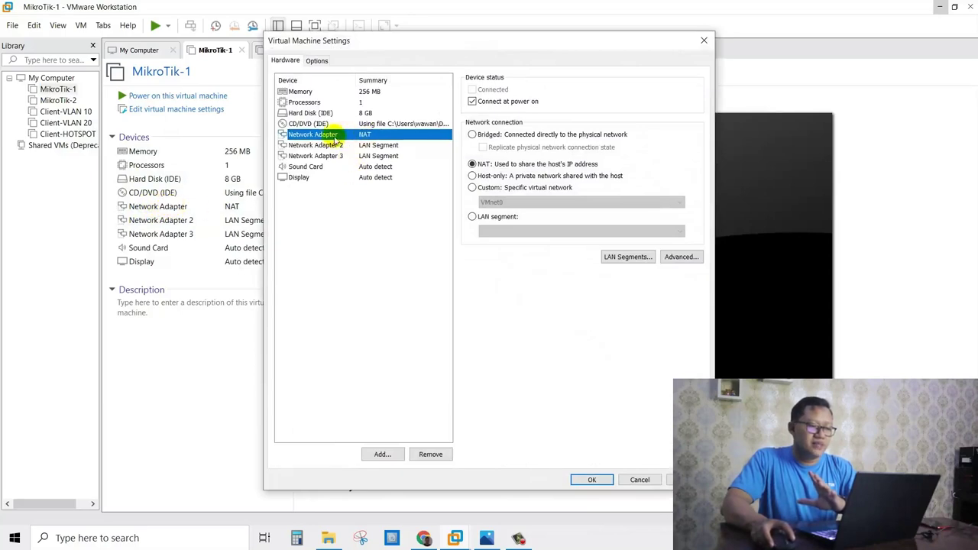
pyautogui.click(328, 149)
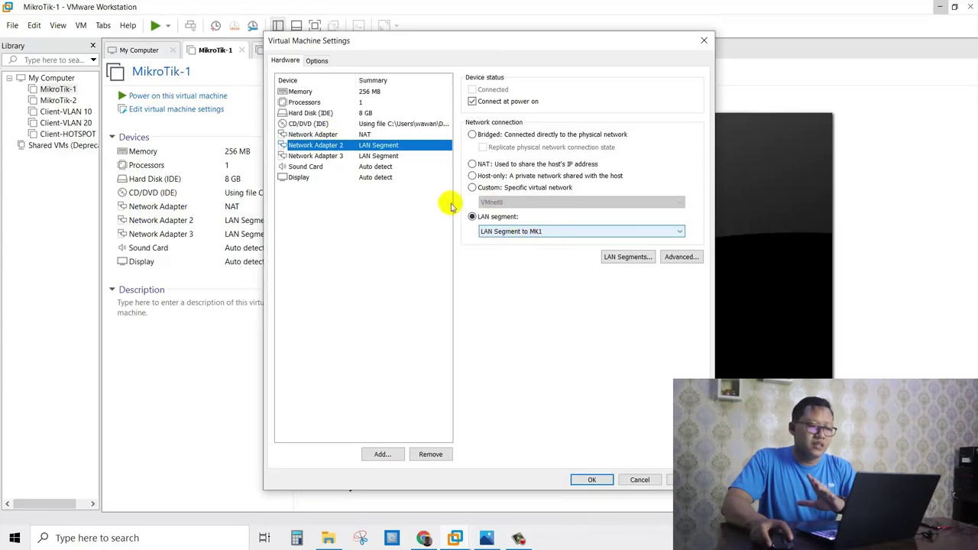
pyautogui.click(334, 158)
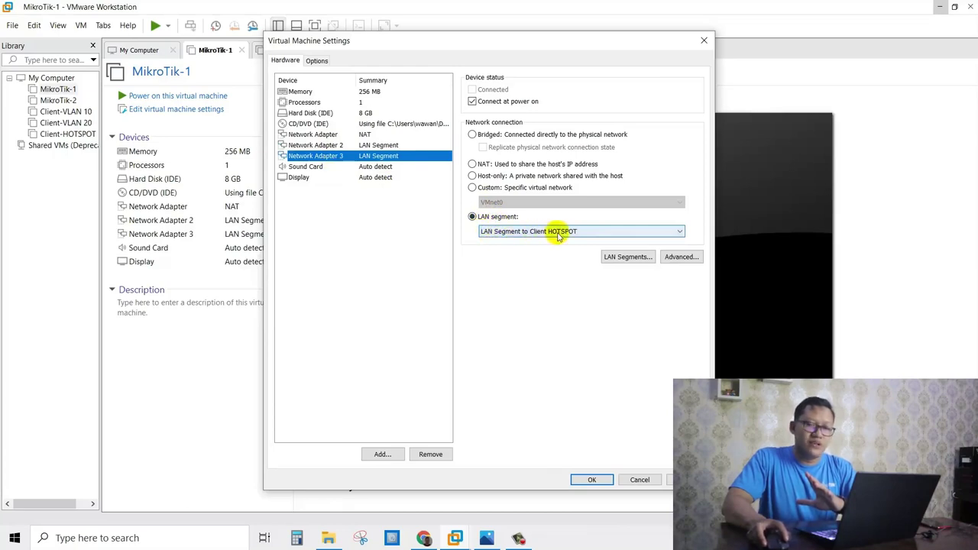
pyautogui.click(328, 135)
pyautogui.click(327, 146)
pyautogui.click(327, 156)
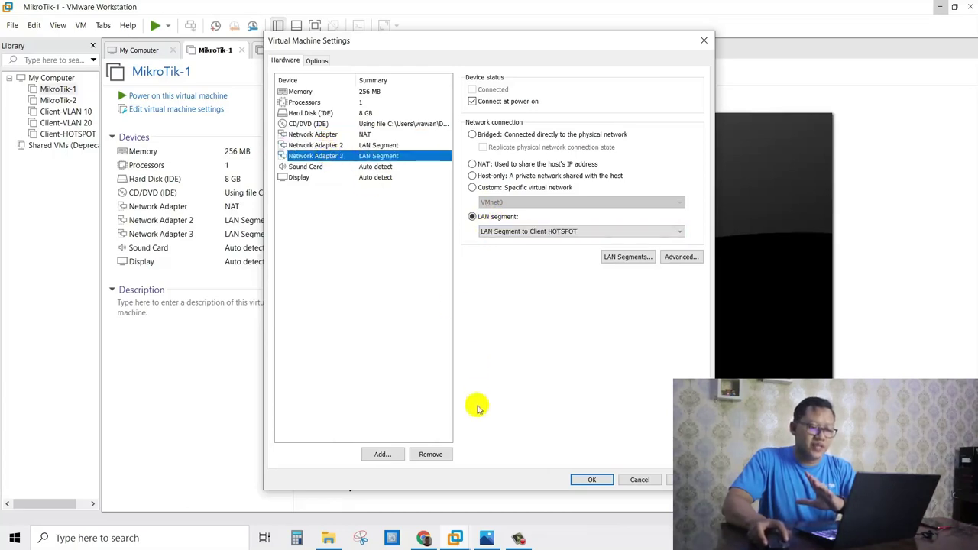
# Step: Compare MikroTik-1's adapters with the topology diagram in Photos, return to VMware Workstation and close the settings without changes
pyautogui.click(486, 539)
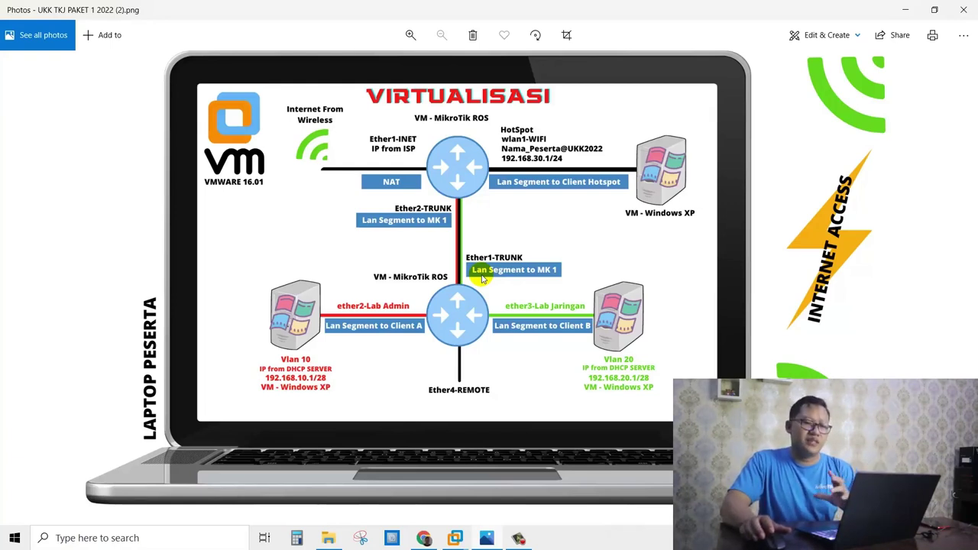
pyautogui.click(453, 540)
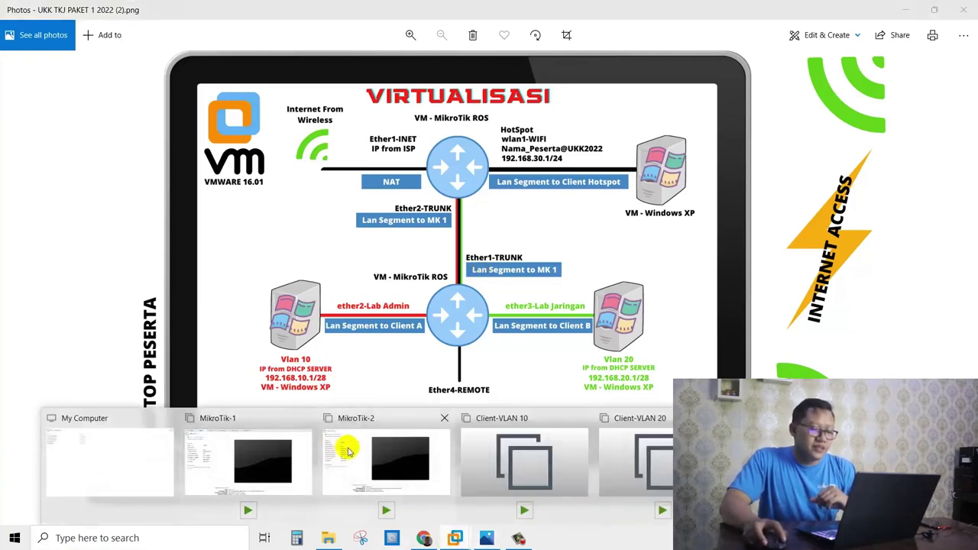
pyautogui.click(341, 449)
pyautogui.click(638, 480)
# Step: Examine the network connection of all four network adapters in the MikroTik-2 virtual machine's settings
pyautogui.click(60, 101)
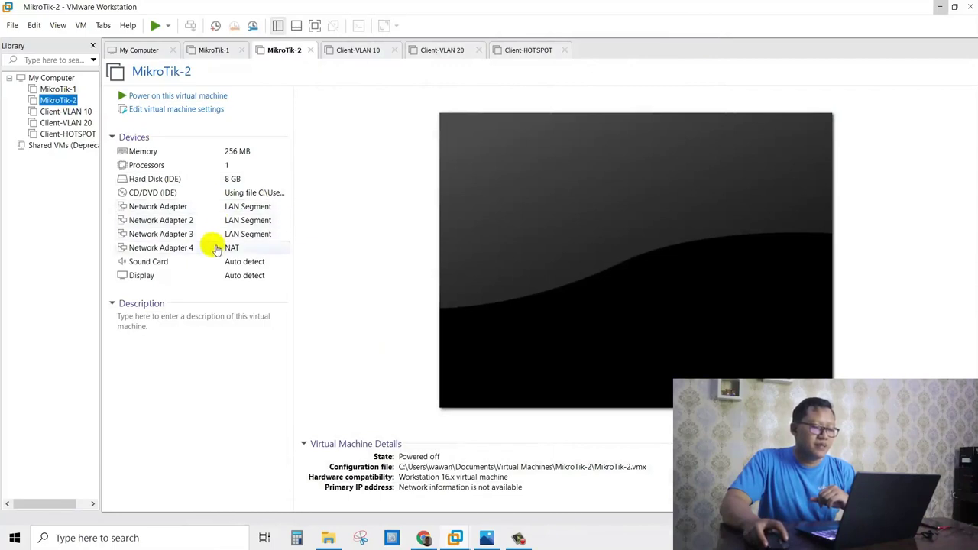
pyautogui.doubleClick(191, 207)
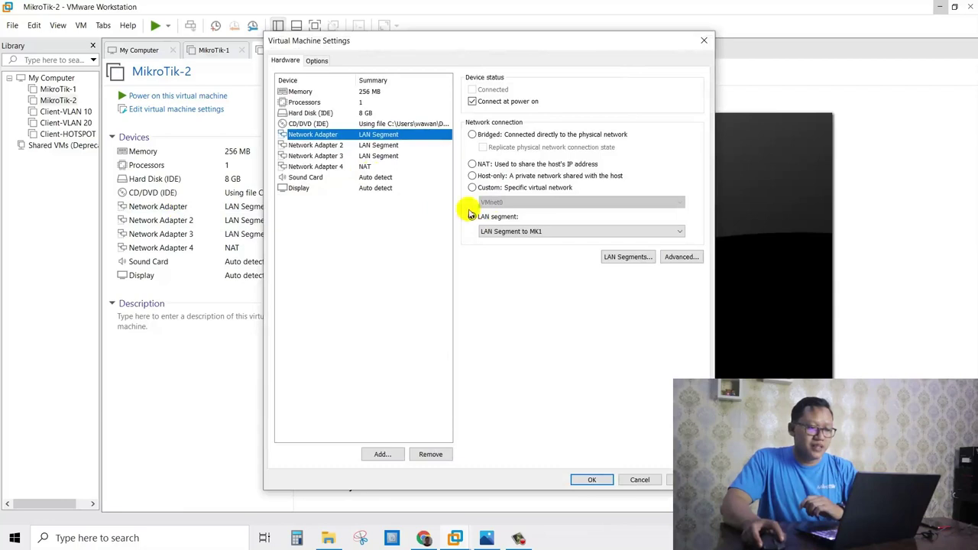
pyautogui.click(328, 146)
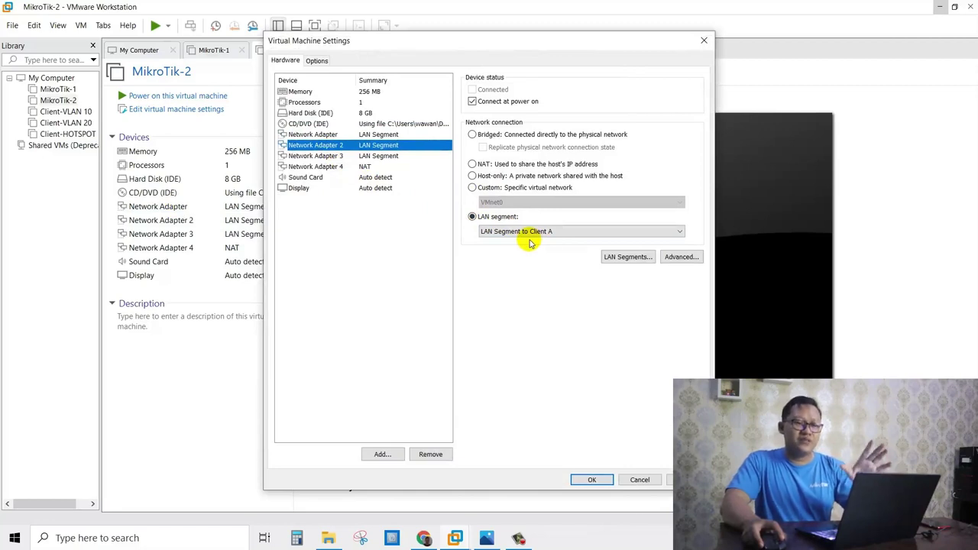
pyautogui.click(339, 156)
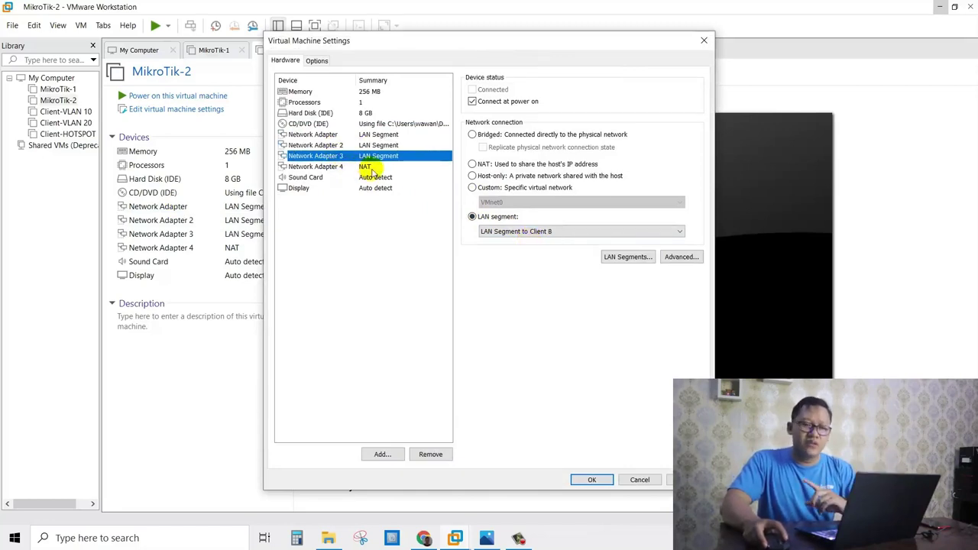
pyautogui.click(325, 167)
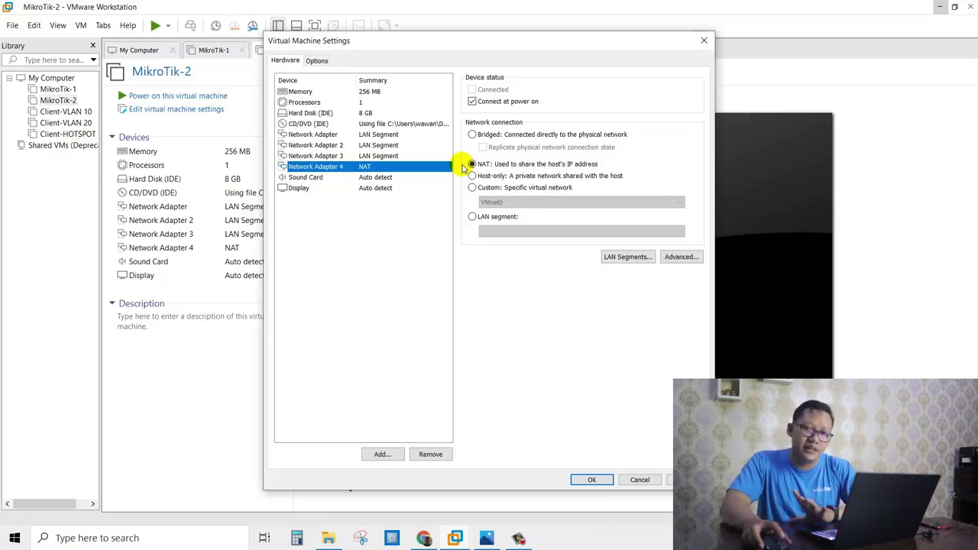
pyautogui.click(637, 480)
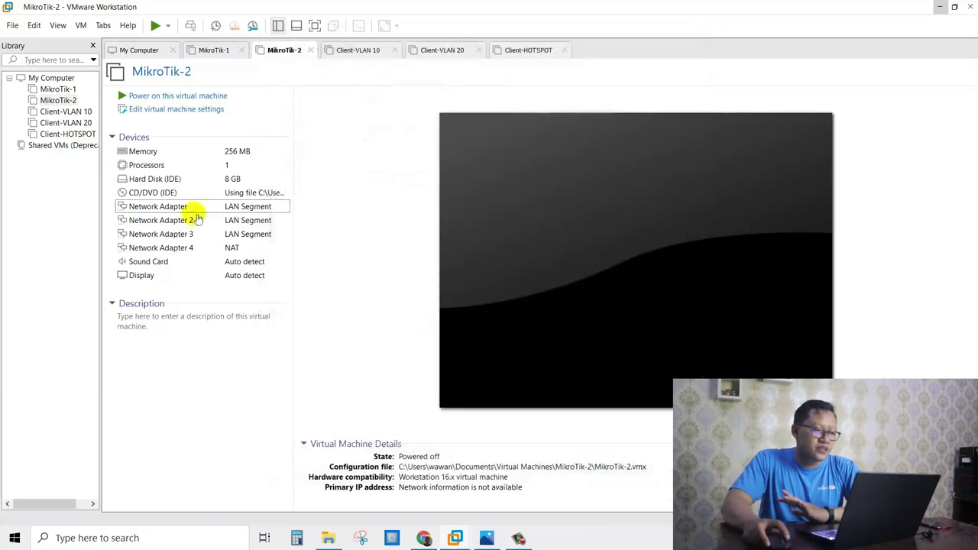
# Step: Check which LAN segment the network adapter uses on Client-VLAN 10 and on Client-VLAN 20
pyautogui.click(63, 111)
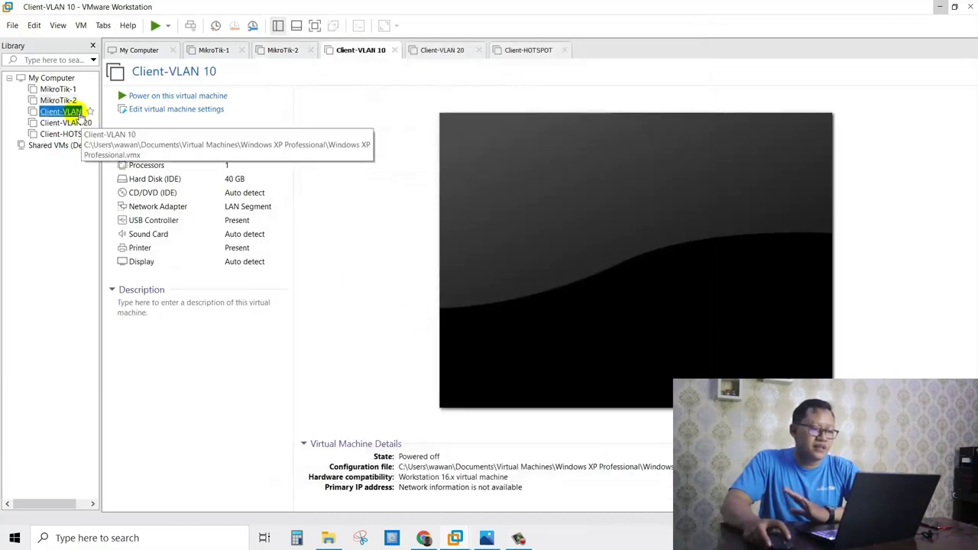
pyautogui.doubleClick(182, 212)
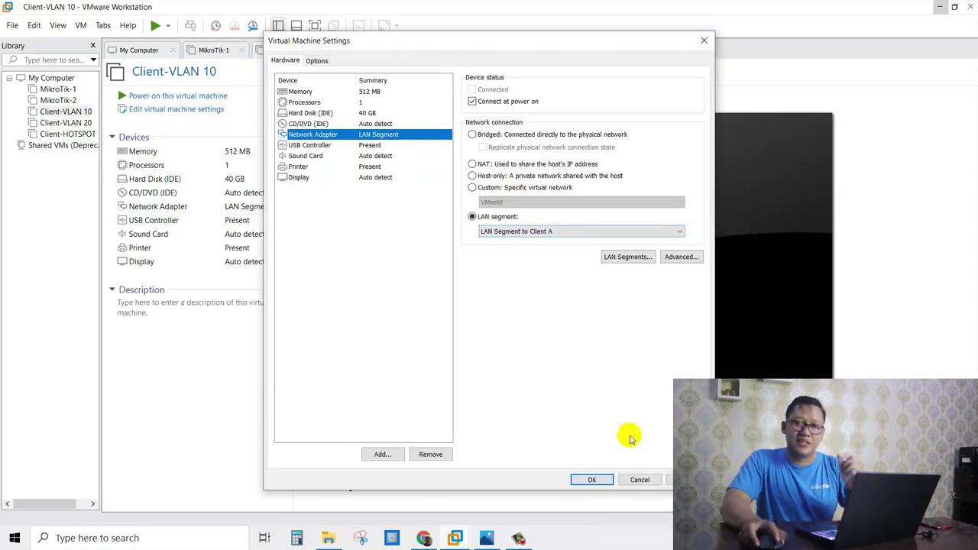
pyautogui.click(640, 480)
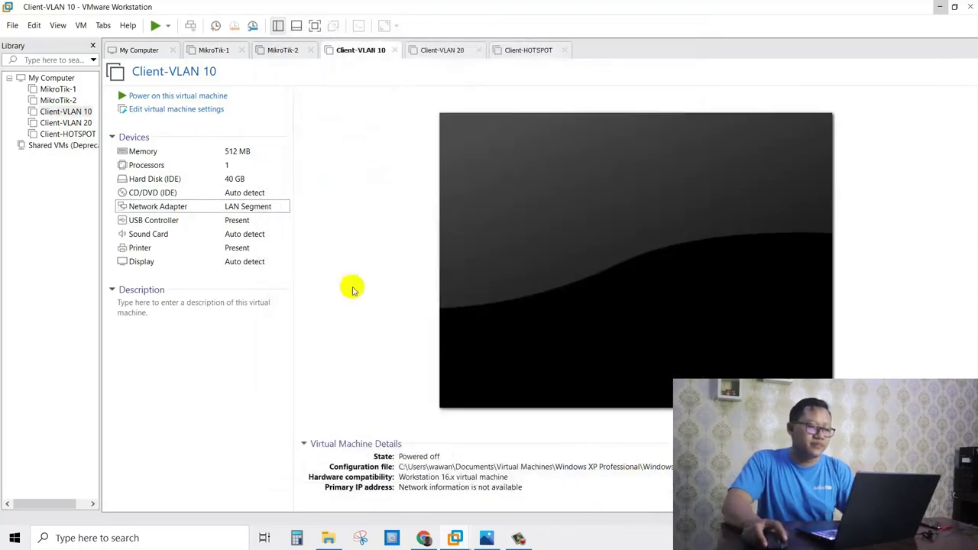
pyautogui.click(76, 123)
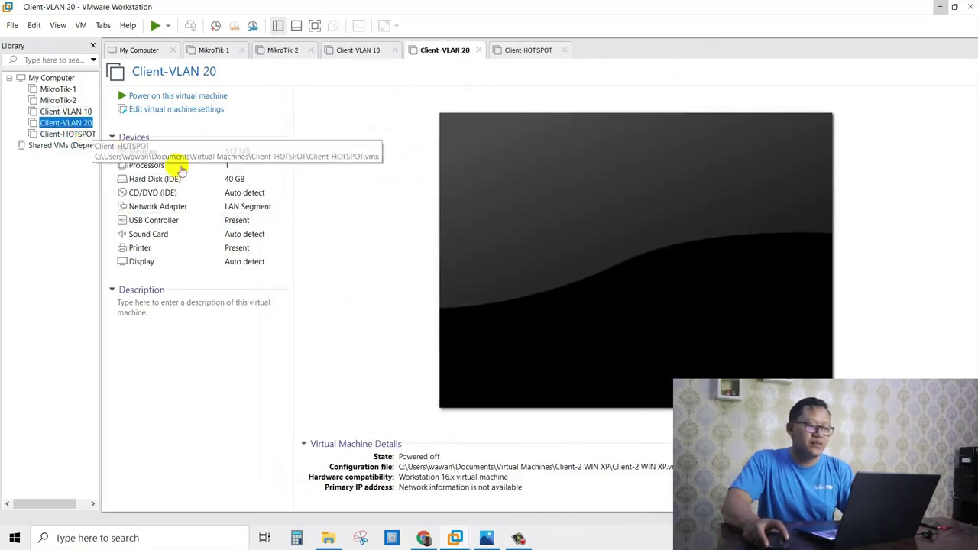
pyautogui.doubleClick(255, 210)
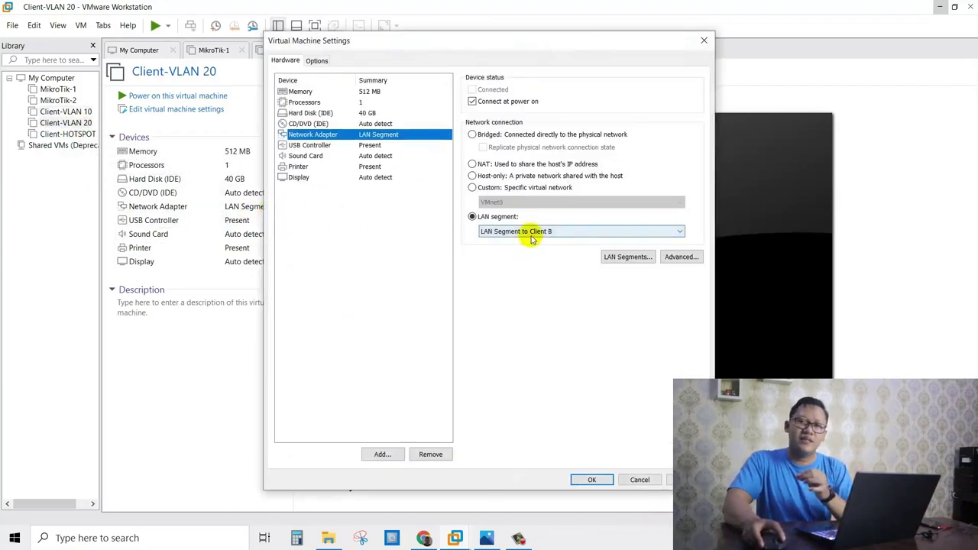
pyautogui.click(604, 479)
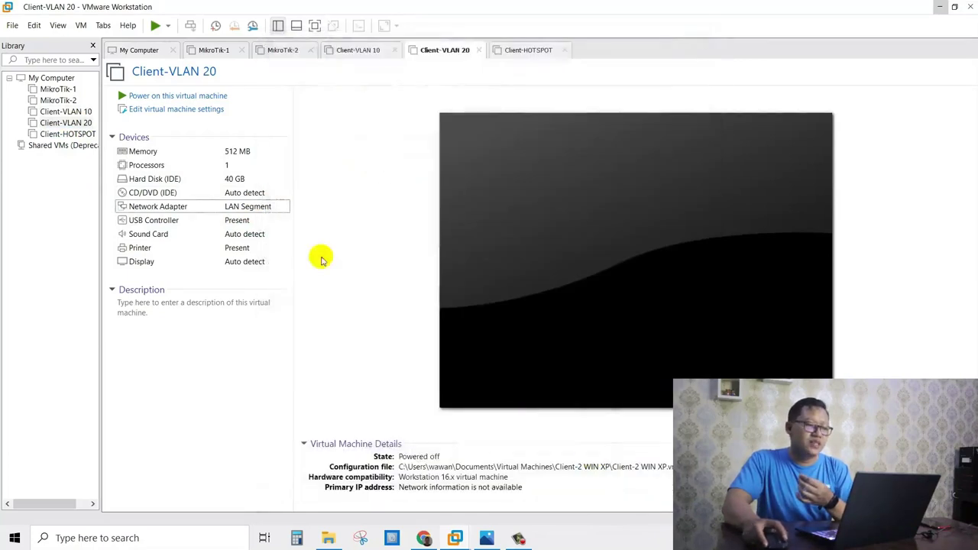
# Step: Check the LAN segment of Client-HOTSPOT's network adapter and review the topology diagram in Photos
pyautogui.click(73, 134)
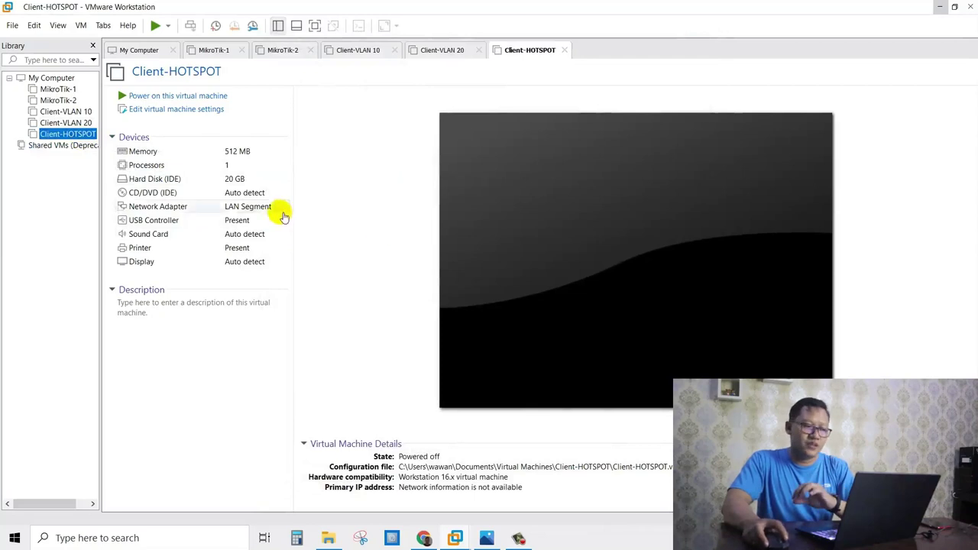
pyautogui.click(181, 213)
pyautogui.doubleClick(181, 212)
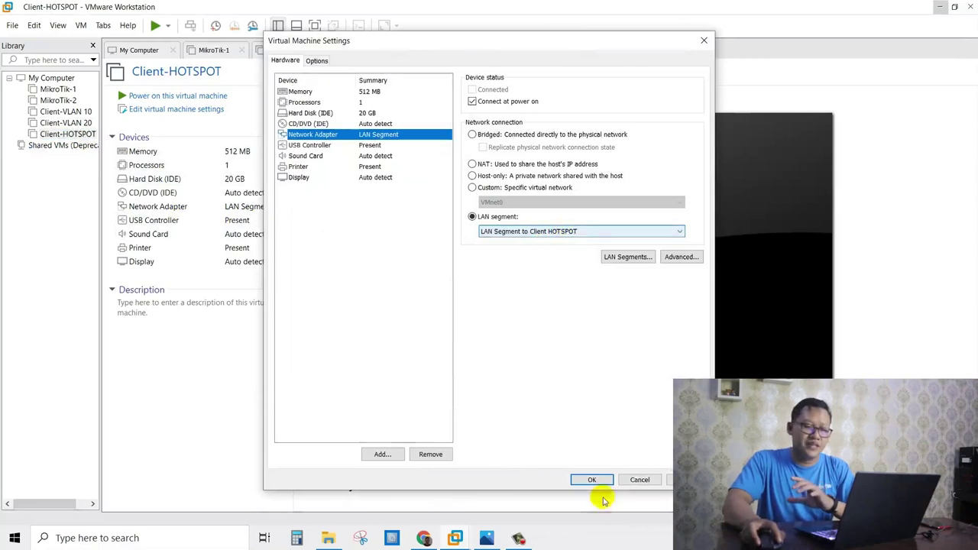
pyautogui.click(623, 482)
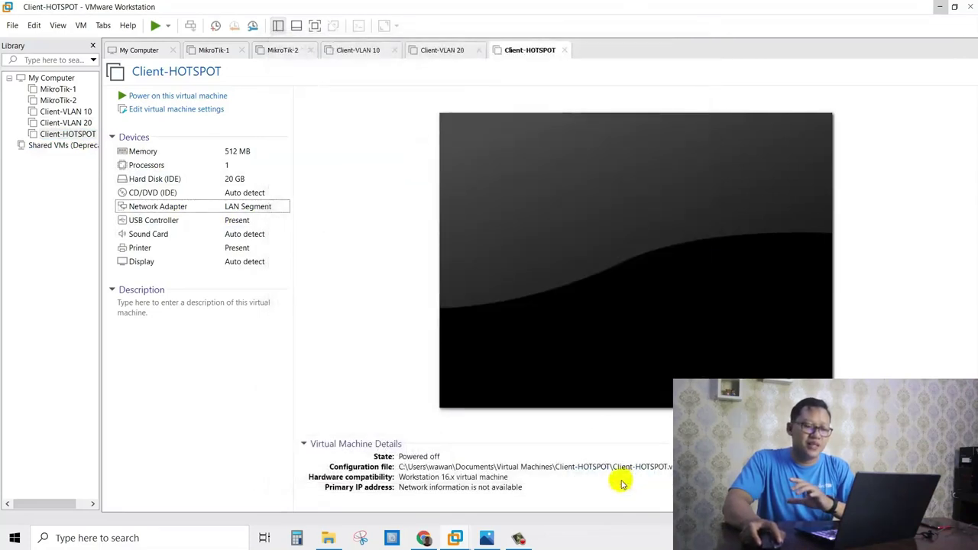
pyautogui.click(493, 538)
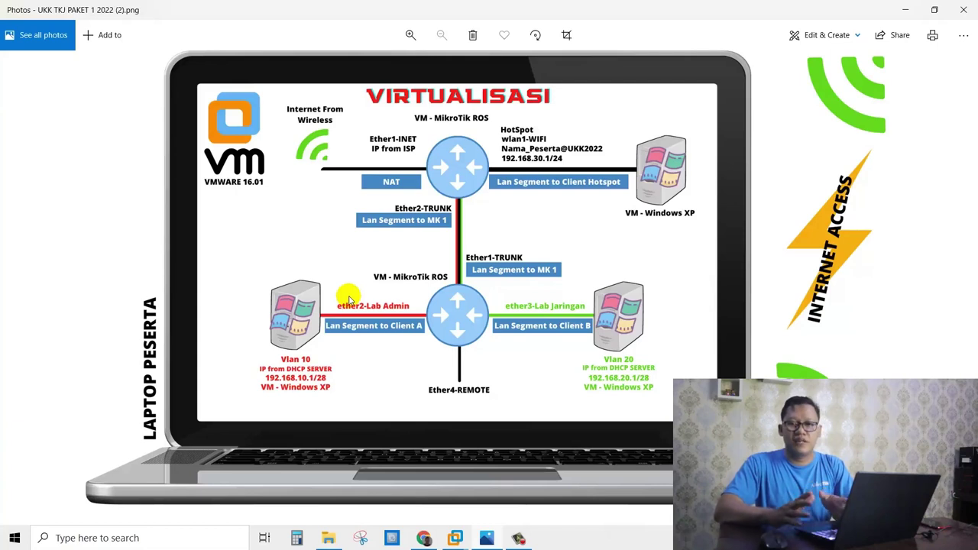
# Step: Switch to WinBox and refresh its Neighbors list to look for reachable MikroTik routers
pyautogui.click(445, 541)
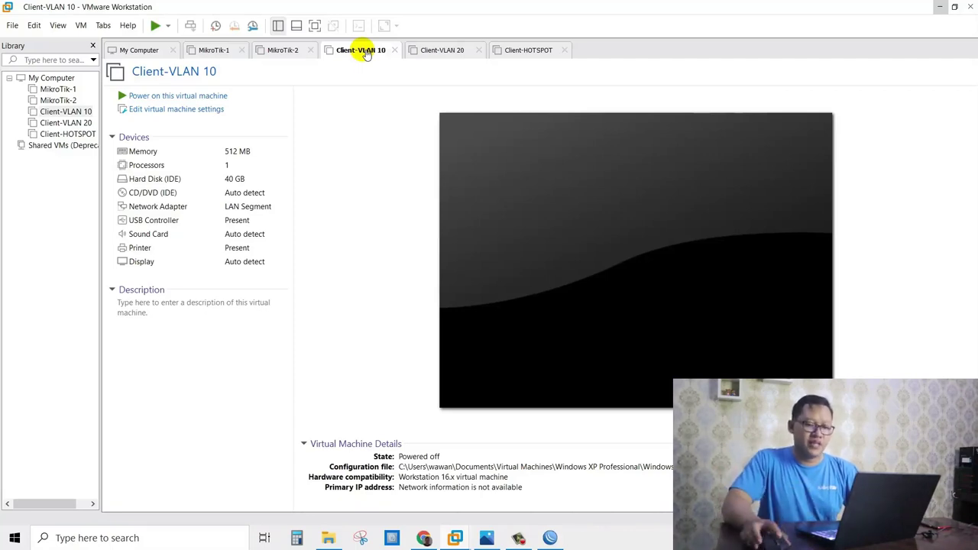
pyautogui.click(551, 539)
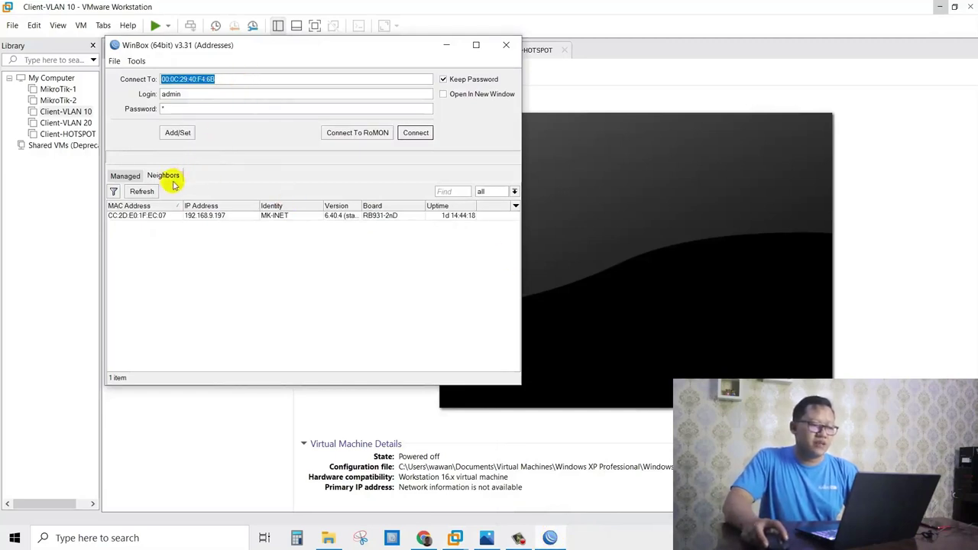
pyautogui.click(146, 192)
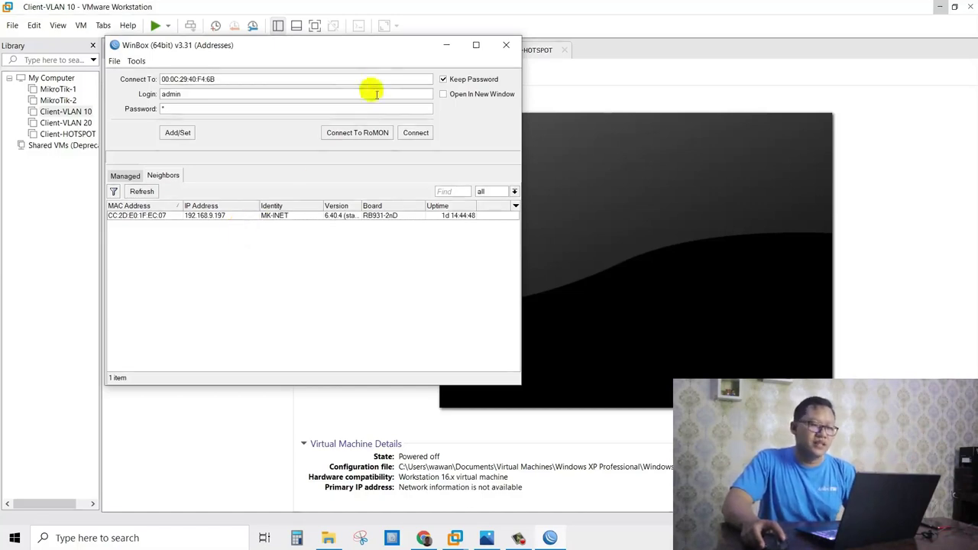
pyautogui.moveTo(365, 47); pyautogui.dragTo(483, 61)
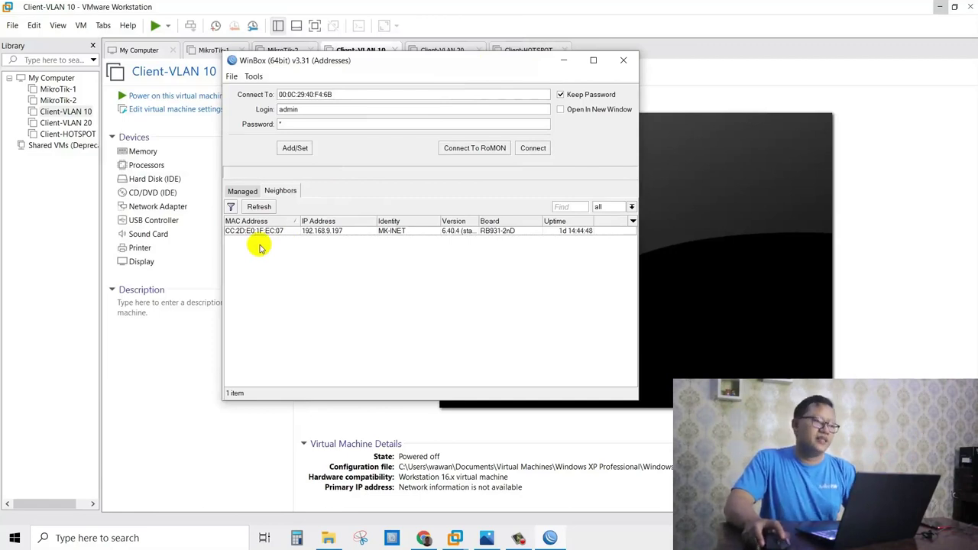
# Step: In VMware Workstation's Virtual Network Editor, enable changes with administrator privileges and restore the default network settings
pyautogui.click(569, 5)
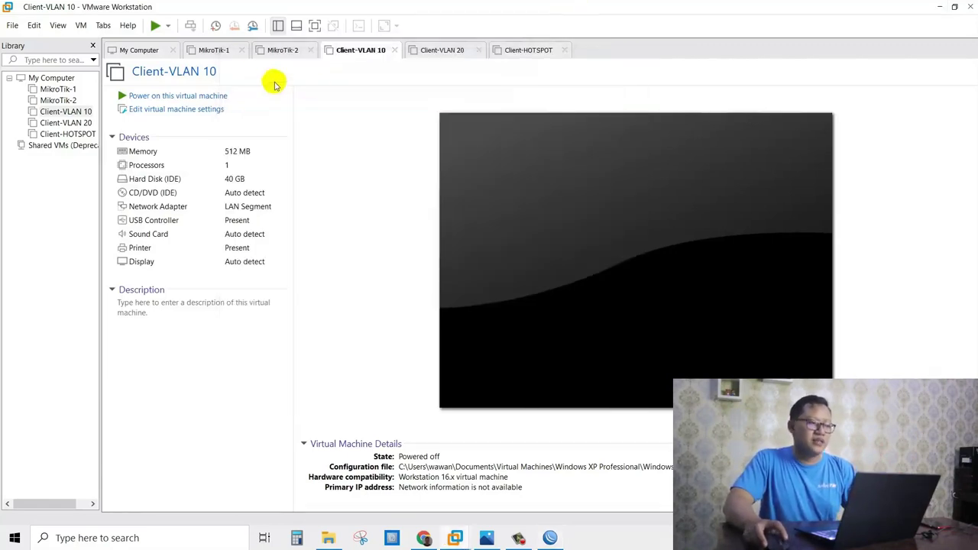
pyautogui.click(34, 26)
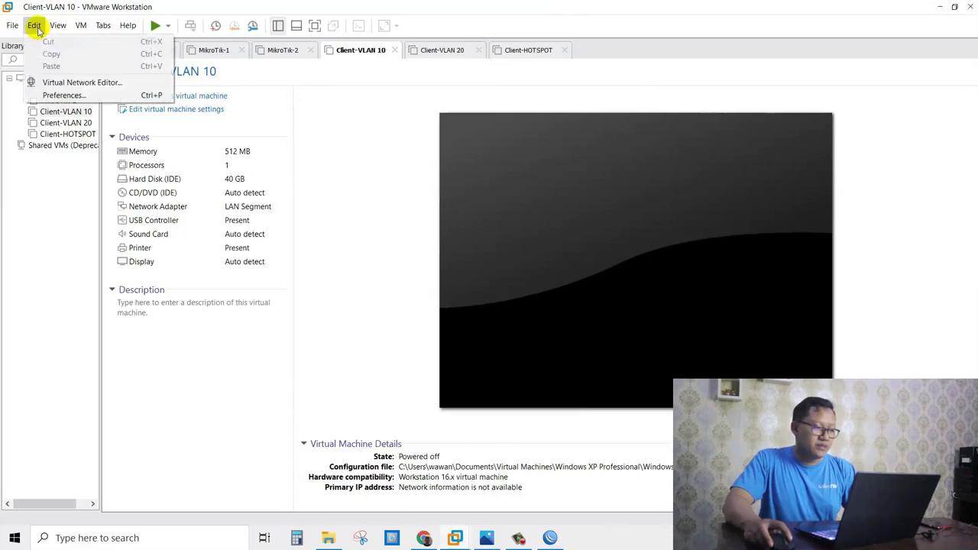
pyautogui.click(63, 82)
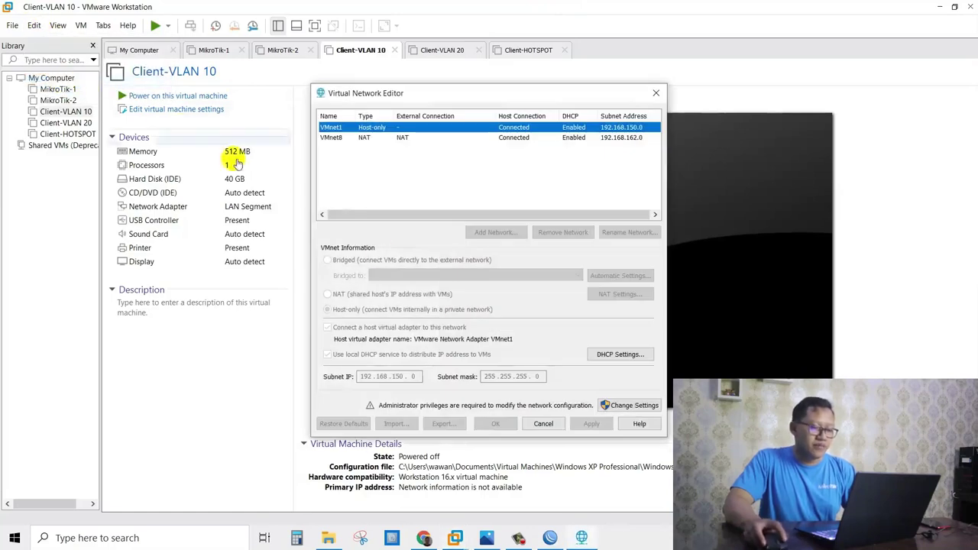
pyautogui.click(628, 406)
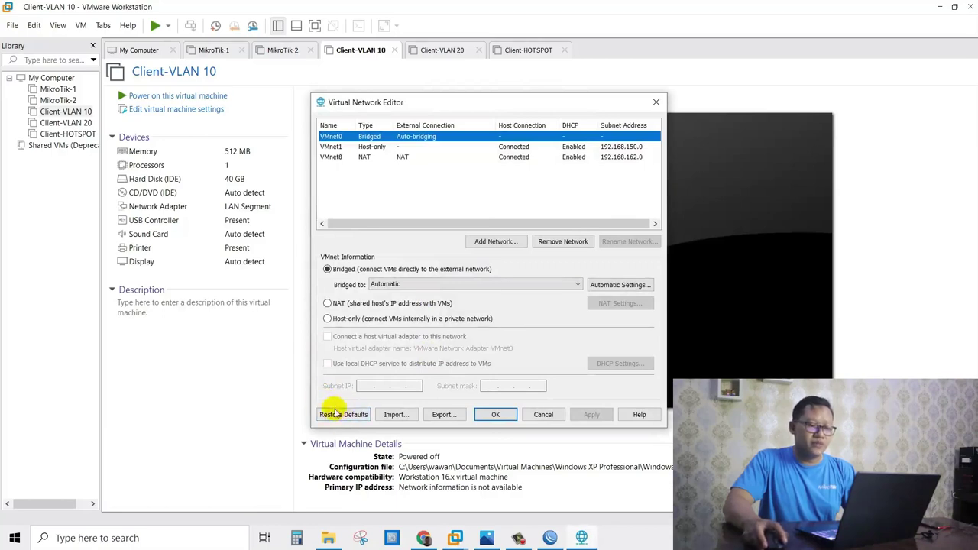
pyautogui.click(336, 417)
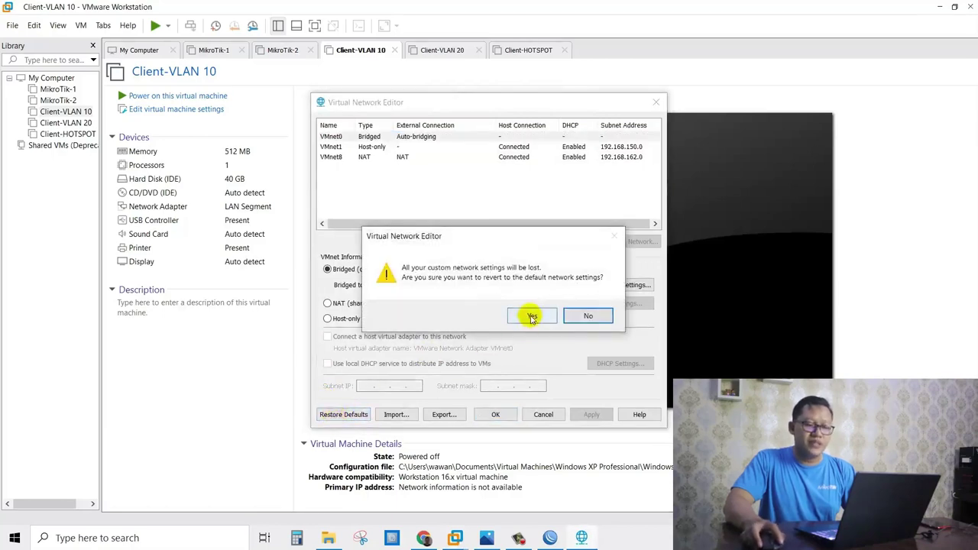
pyautogui.click(531, 316)
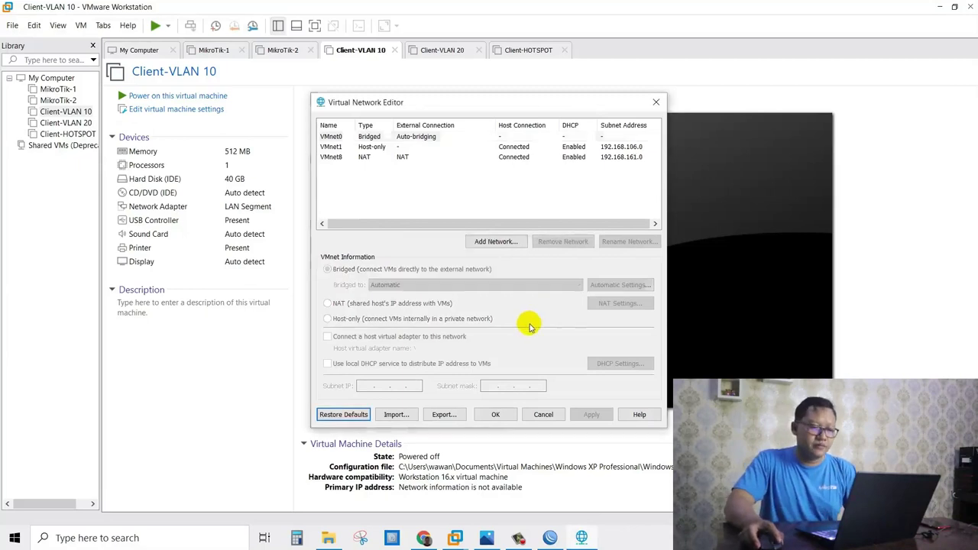
# Step: Save the restored virtual network settings and power on the MikroTik-1 virtual machine
pyautogui.click(497, 415)
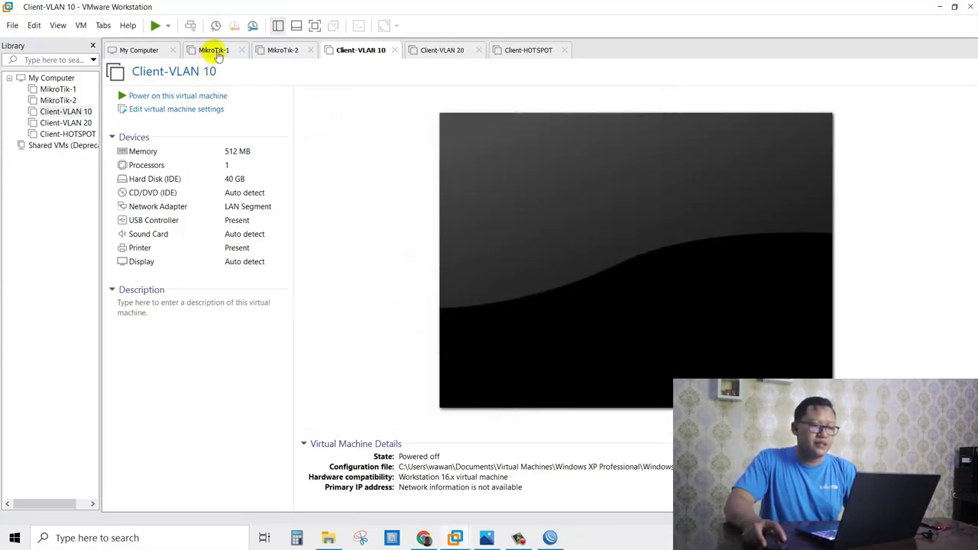
pyautogui.click(215, 51)
pyautogui.click(189, 96)
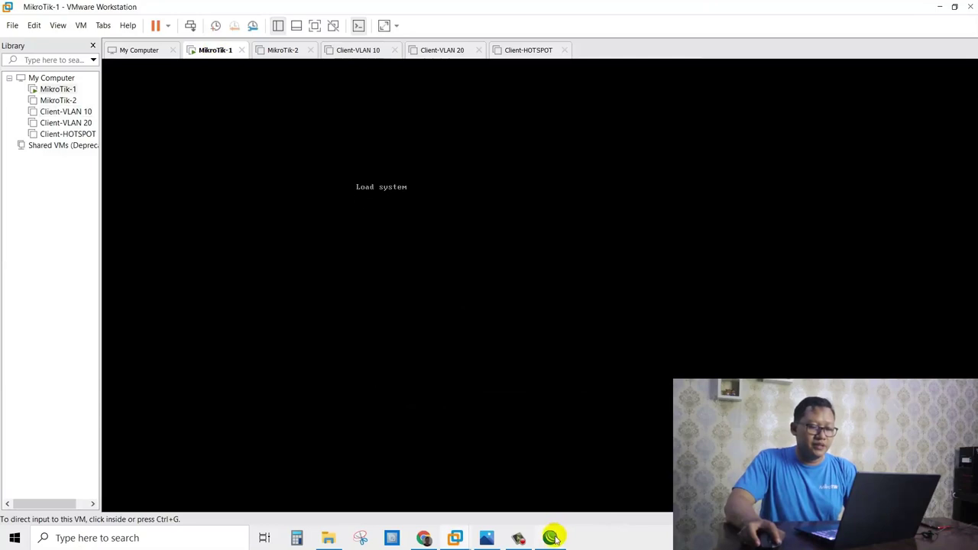
# Step: Switch to WinBox, refresh the neighbors, connect to MK-1 as admin with the saved password and dismiss the licence notice
pyautogui.moveTo(553, 539)
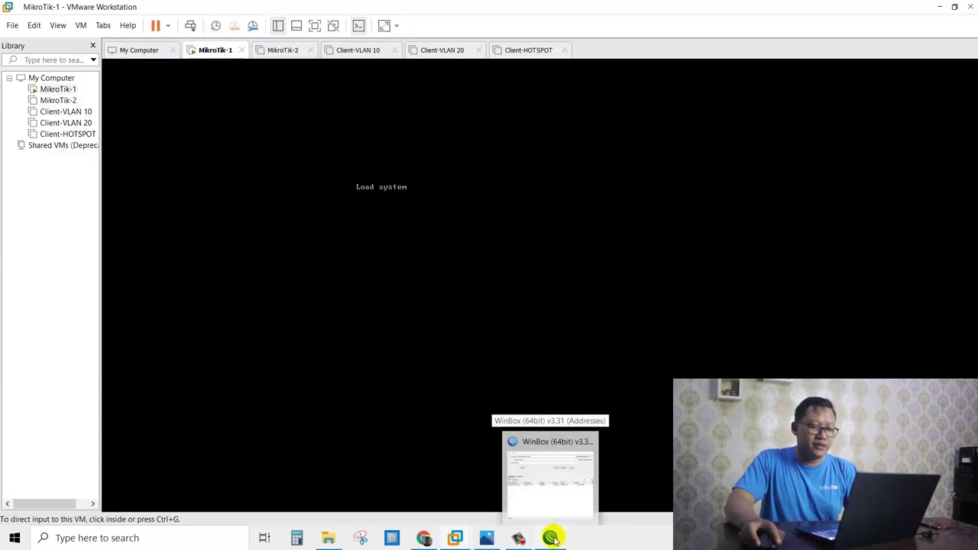
pyautogui.click(551, 538)
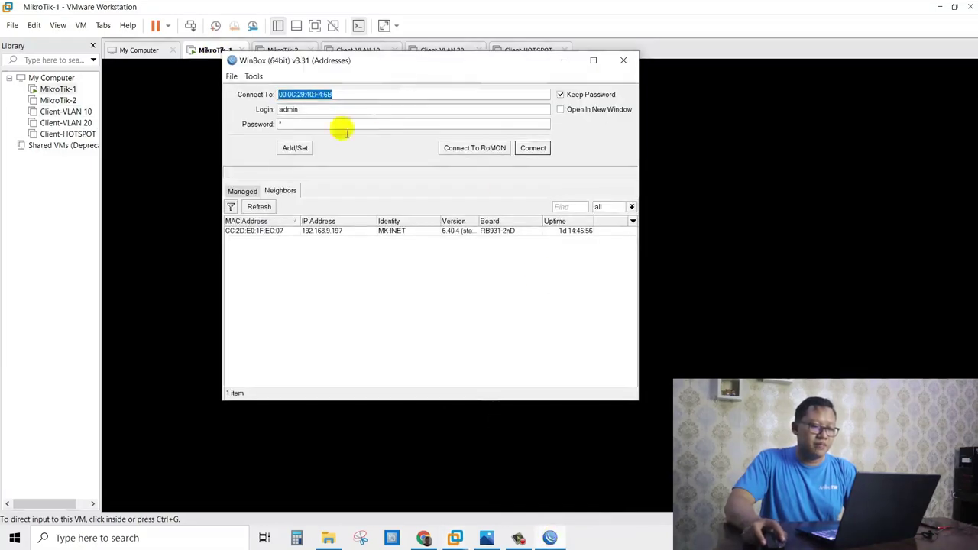
pyautogui.click(267, 207)
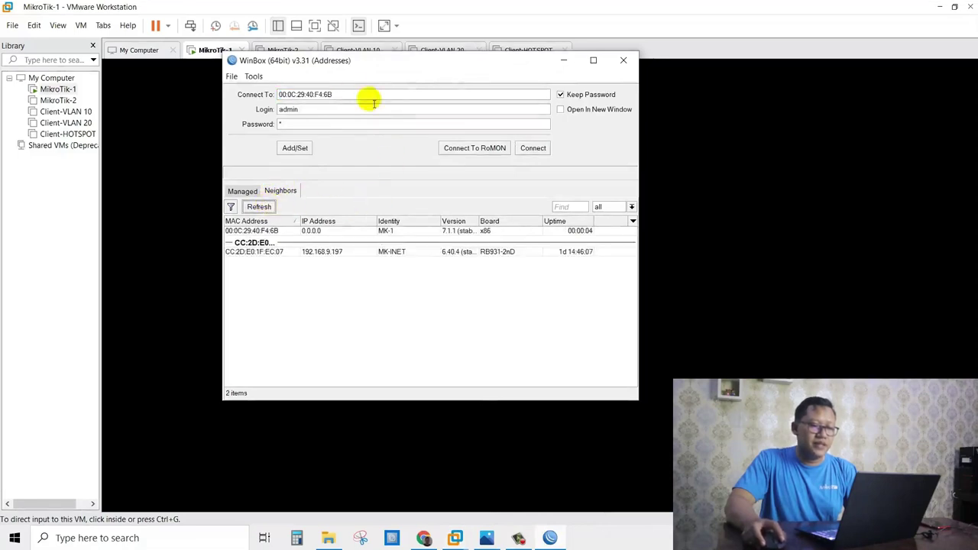
pyautogui.click(255, 232)
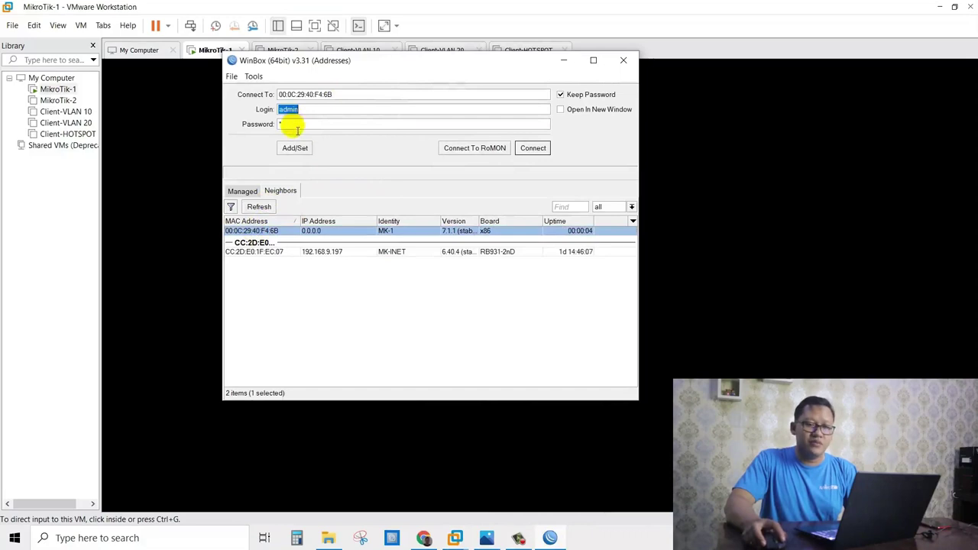
pyautogui.click(531, 147)
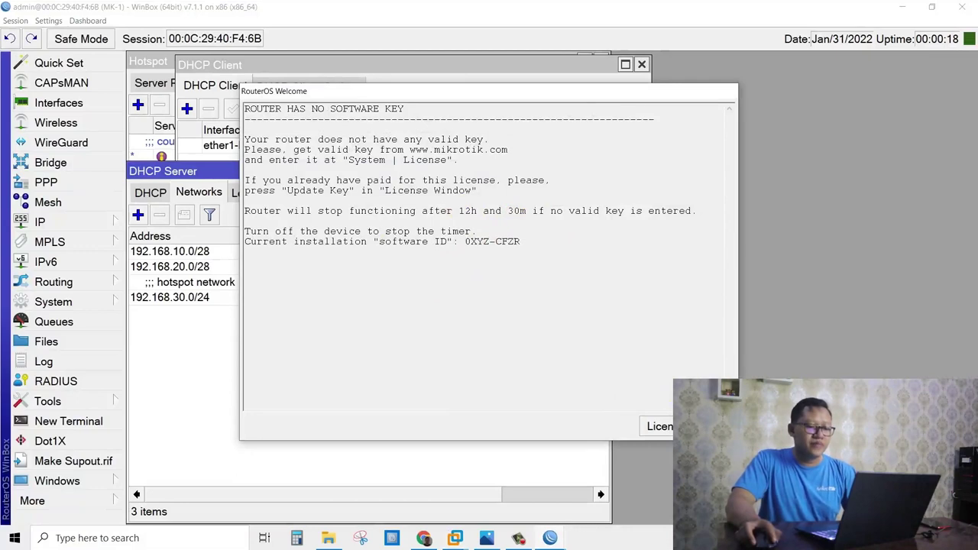
pyautogui.click(711, 426)
# Step: Spread out MK-1's DHCP Server and DHCP Client windows and open its Interface List below them to review the VLAN interfaces
pyautogui.moveTo(371, 175); pyautogui.dragTo(405, 222)
pyautogui.moveTo(279, 67); pyautogui.dragTo(304, 153)
pyautogui.click(90, 102)
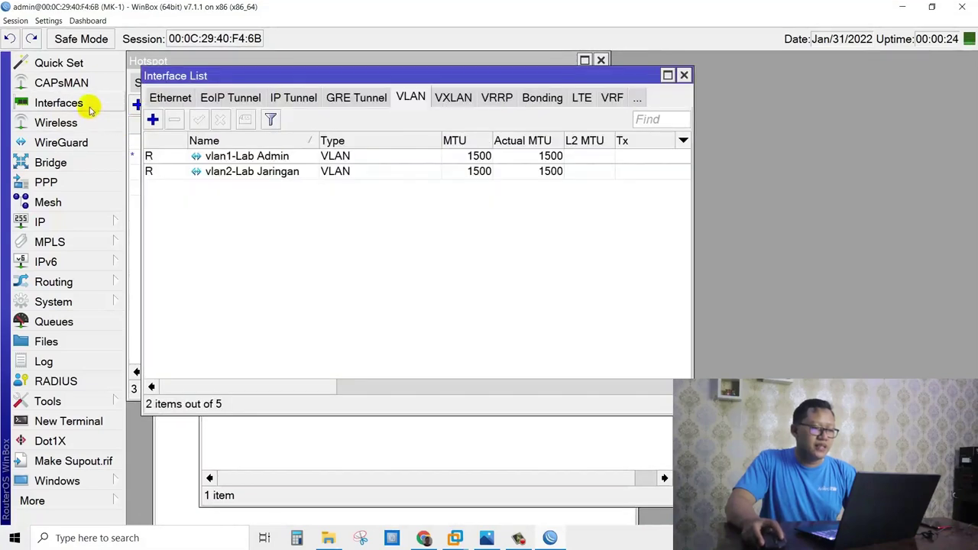
pyautogui.moveTo(291, 81); pyautogui.dragTo(324, 271)
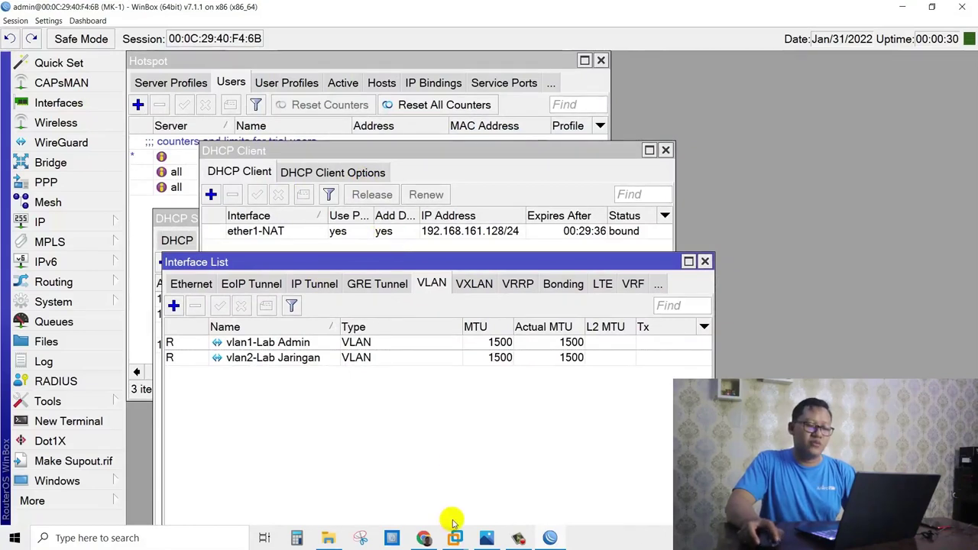
# Step: Switch to VMware Workstation and power on the MikroTik-2 virtual machine
pyautogui.moveTo(453, 541)
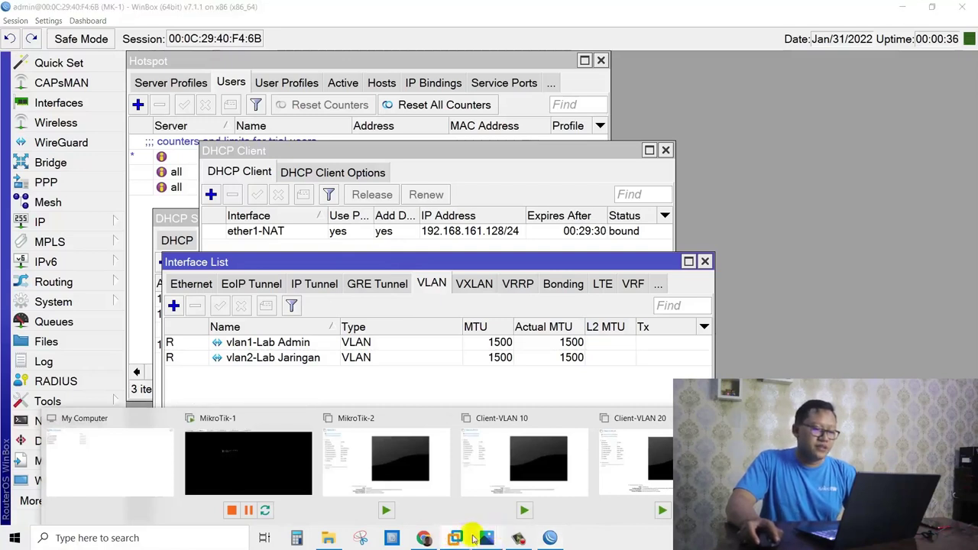
pyautogui.click(393, 436)
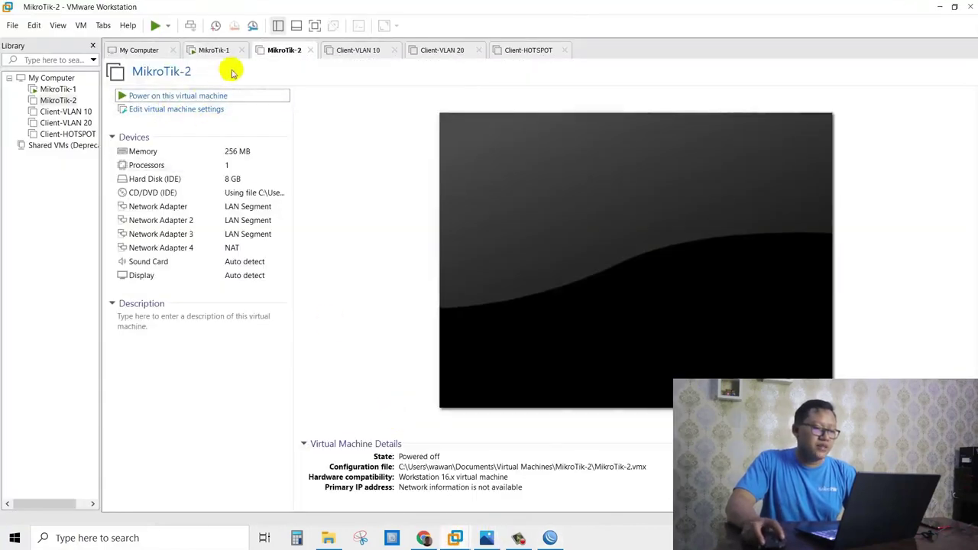
pyautogui.click(212, 94)
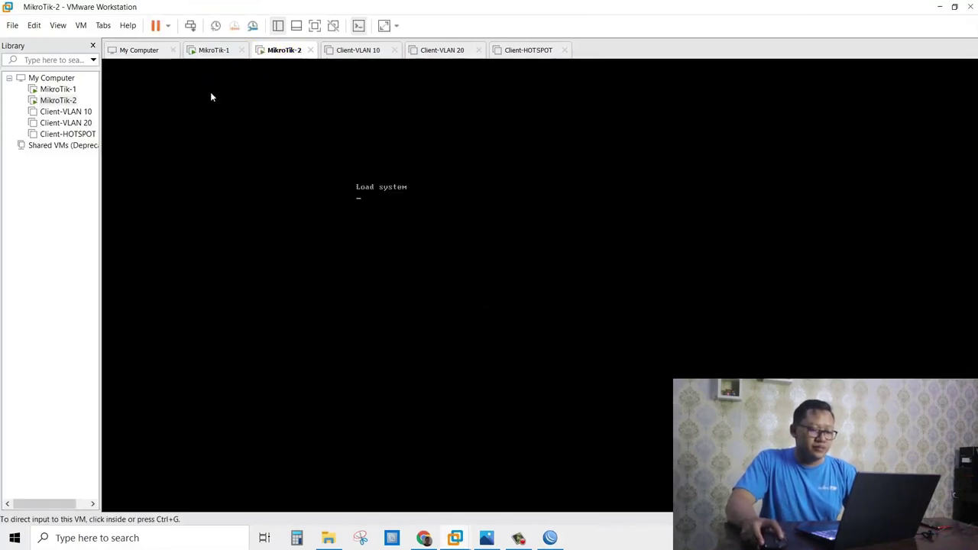
# Step: Back in WinBox, launch a new WinBox session, connect to neighbor MK-2 as admin and dismiss the licence notice
pyautogui.click(551, 538)
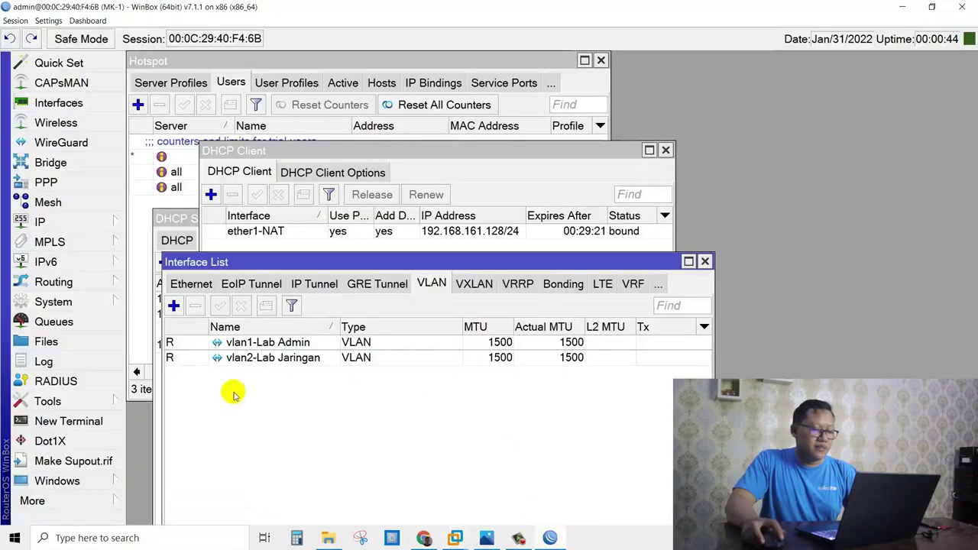
pyautogui.click(92, 498)
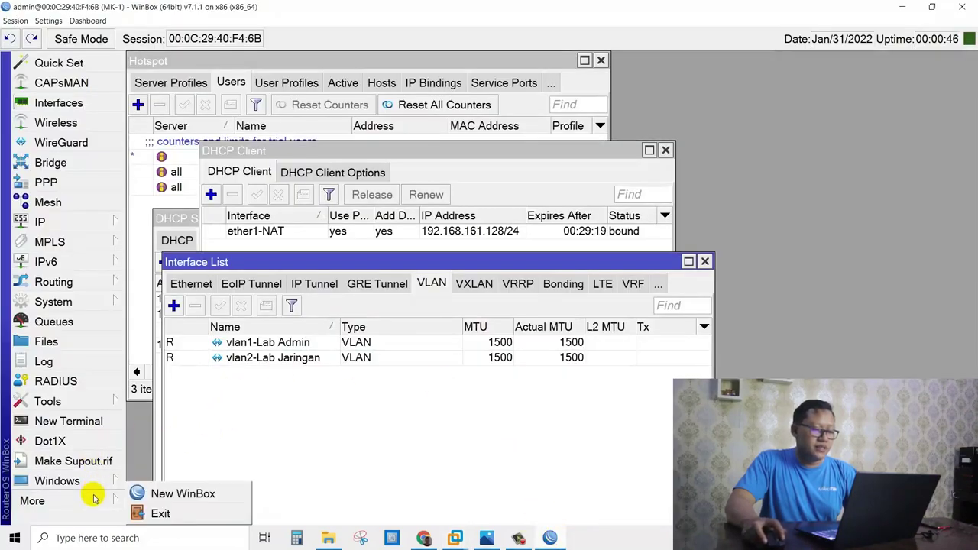
pyautogui.click(136, 497)
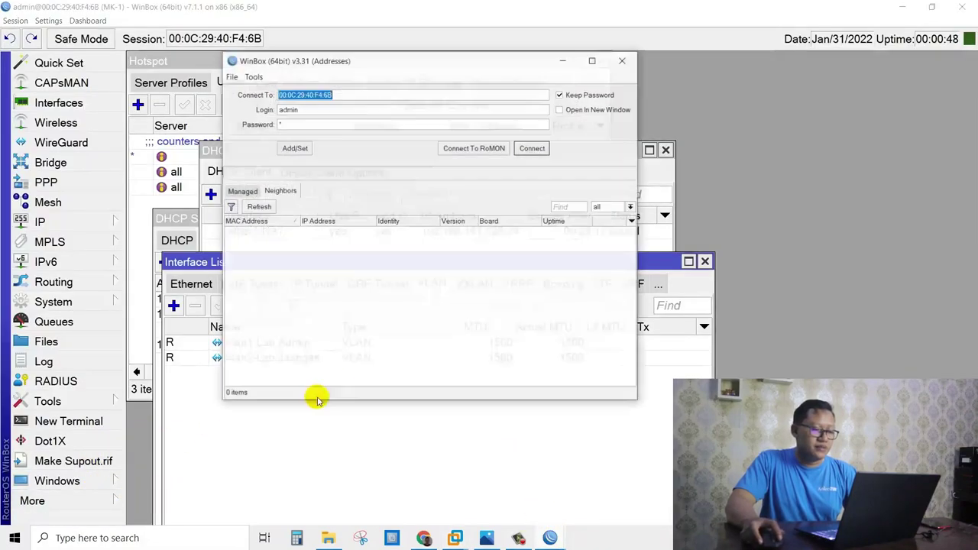
pyautogui.click(260, 209)
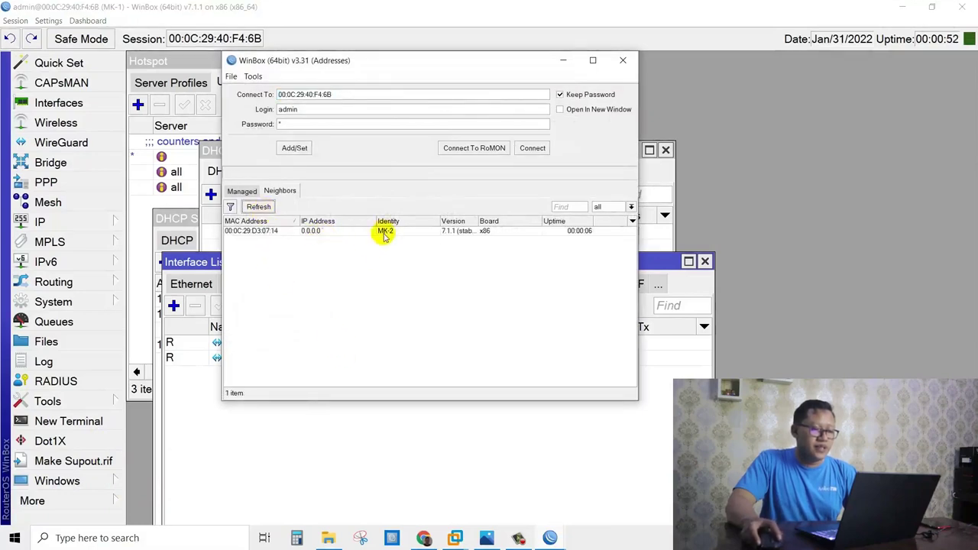
pyautogui.click(386, 241)
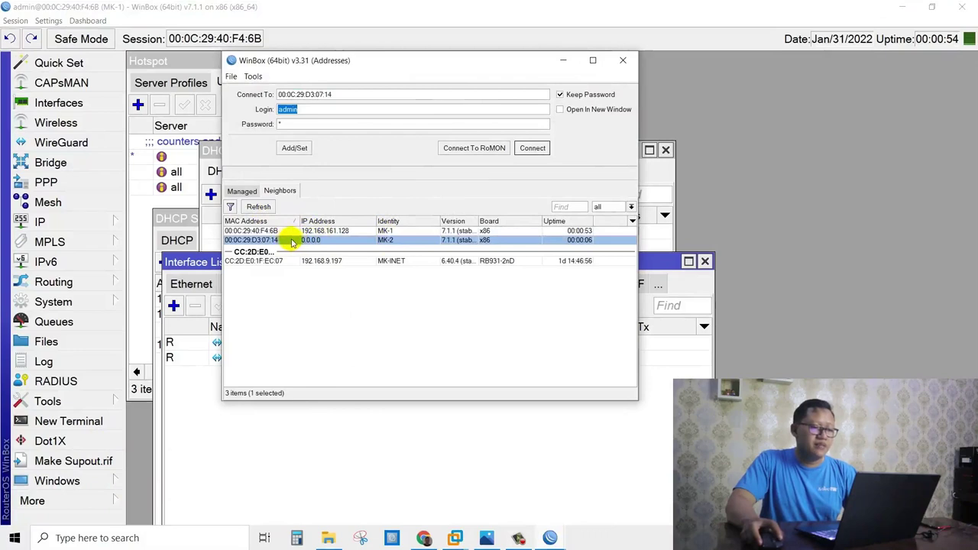
pyautogui.click(533, 149)
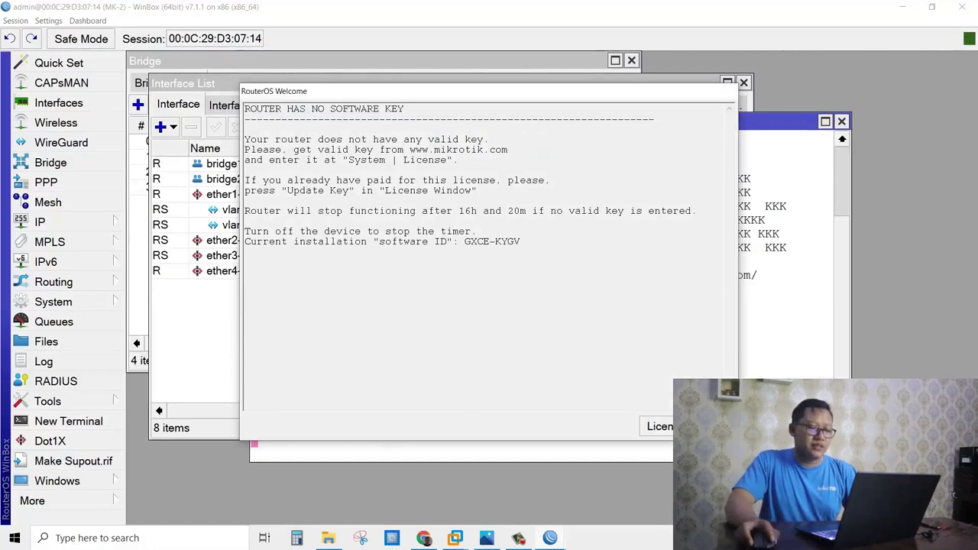
pyautogui.click(714, 426)
# Step: Close MK-2's terminal window and review the bridge and VLAN entries for Lab Admin and Lab Jaringan in the Interface List
pyautogui.click(841, 122)
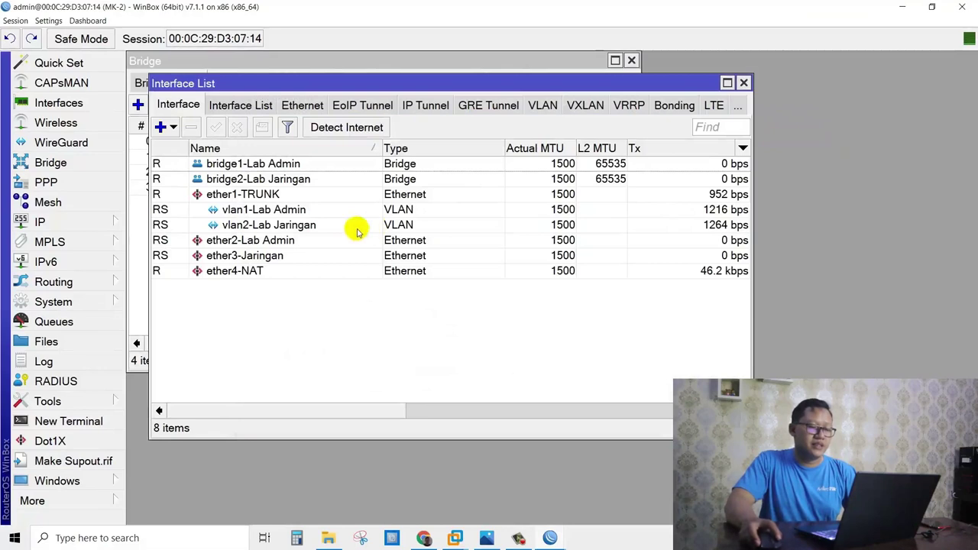
pyautogui.click(293, 164)
pyautogui.click(290, 180)
pyautogui.click(287, 211)
pyautogui.click(283, 223)
pyautogui.click(283, 210)
pyautogui.click(295, 307)
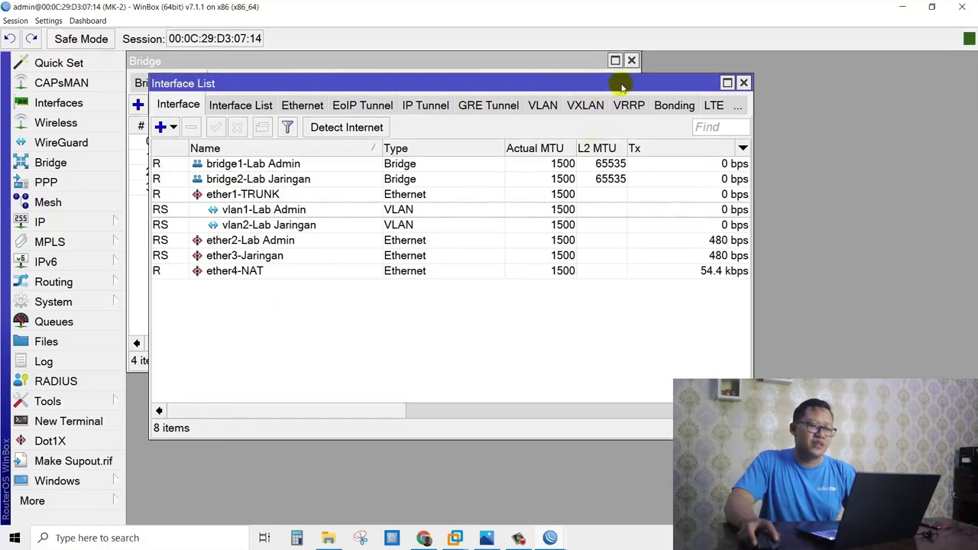
pyautogui.moveTo(618, 82); pyautogui.dragTo(623, 89)
# Step: Switch to VMware Workstation, power on Client-VLAN 10 and agree to try connecting the missing virtual device at every power-on
pyautogui.moveTo(456, 533)
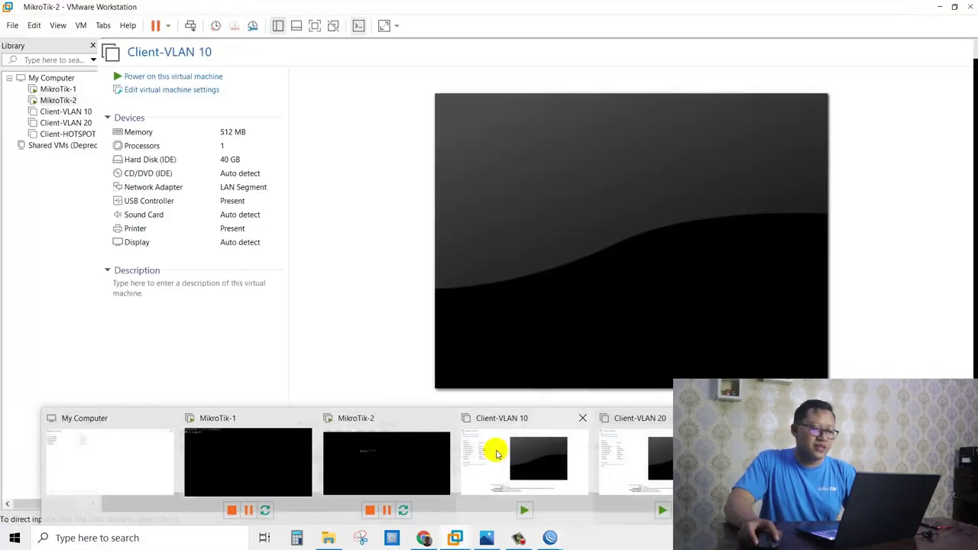
pyautogui.click(491, 451)
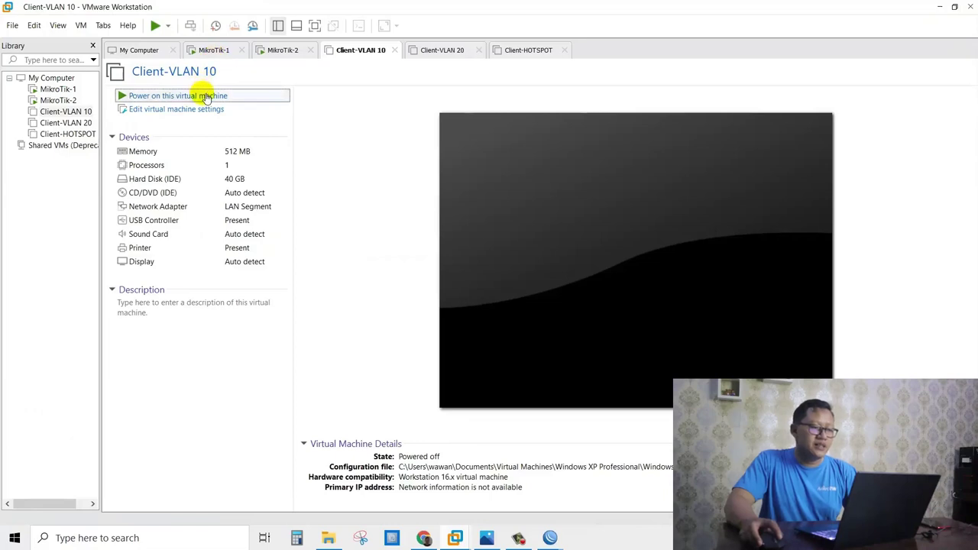
pyautogui.click(207, 98)
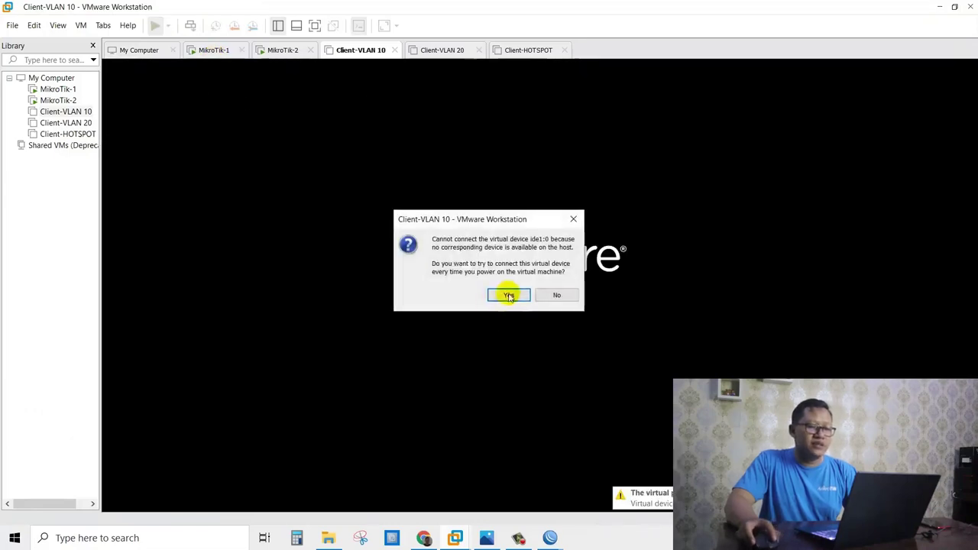
pyautogui.click(509, 297)
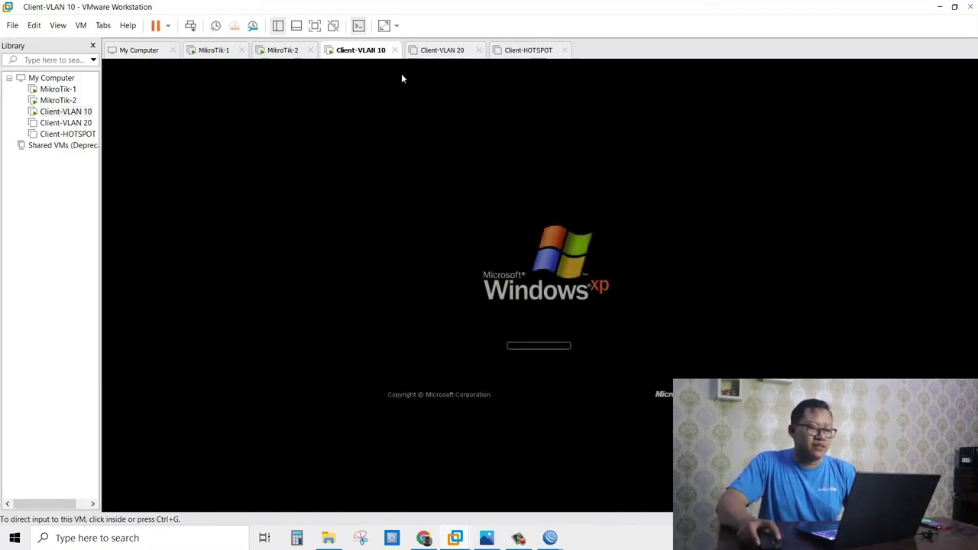
# Step: Power on the Client-VLAN 20 virtual machine and accept the virtual device connection prompt
pyautogui.click(443, 50)
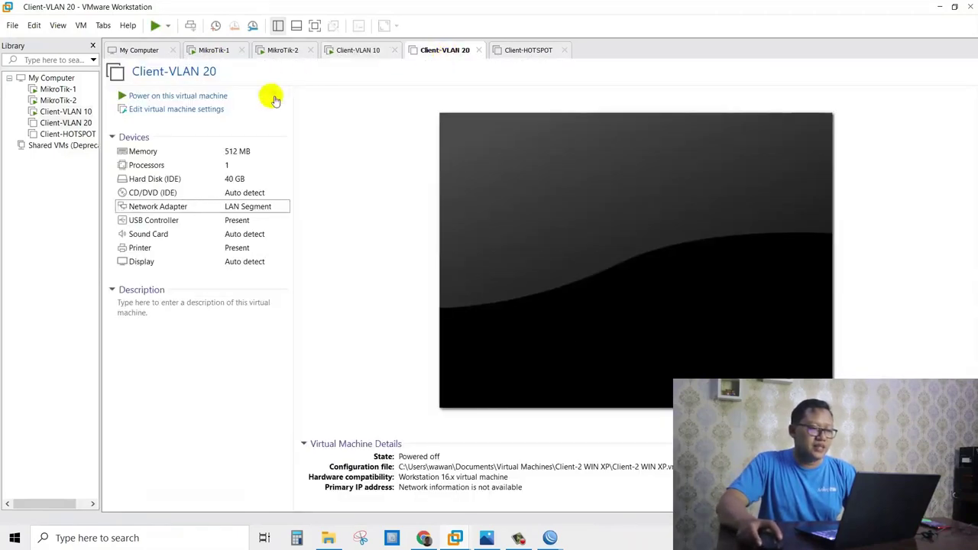
pyautogui.click(218, 96)
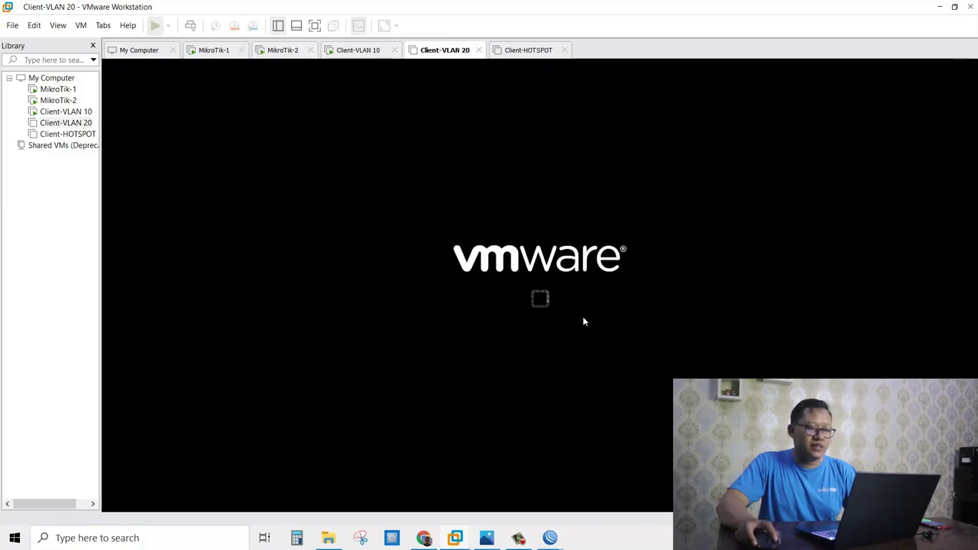
pyautogui.click(522, 293)
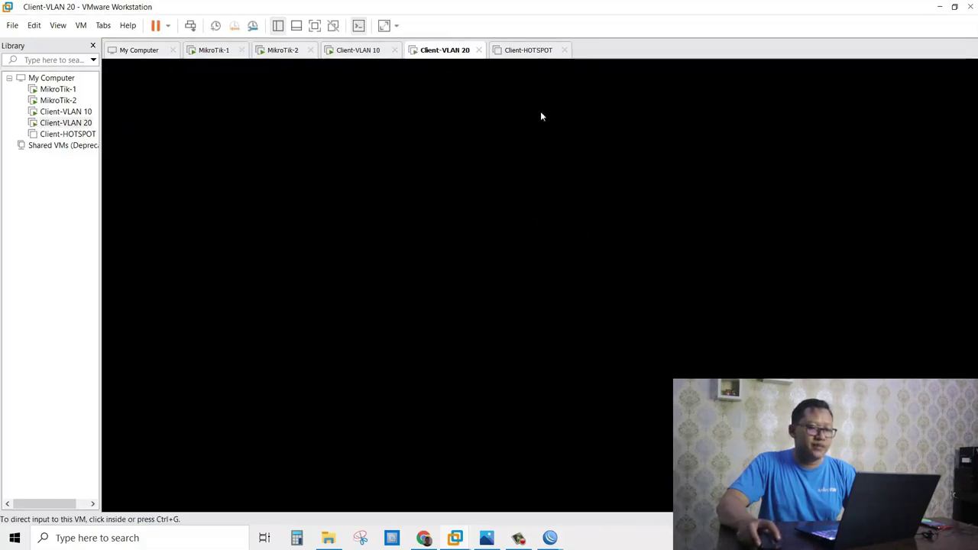
# Step: Power on the Client-HOTSPOT virtual machine, accept its virtual device prompt and return to Client-VLAN 10
pyautogui.click(529, 50)
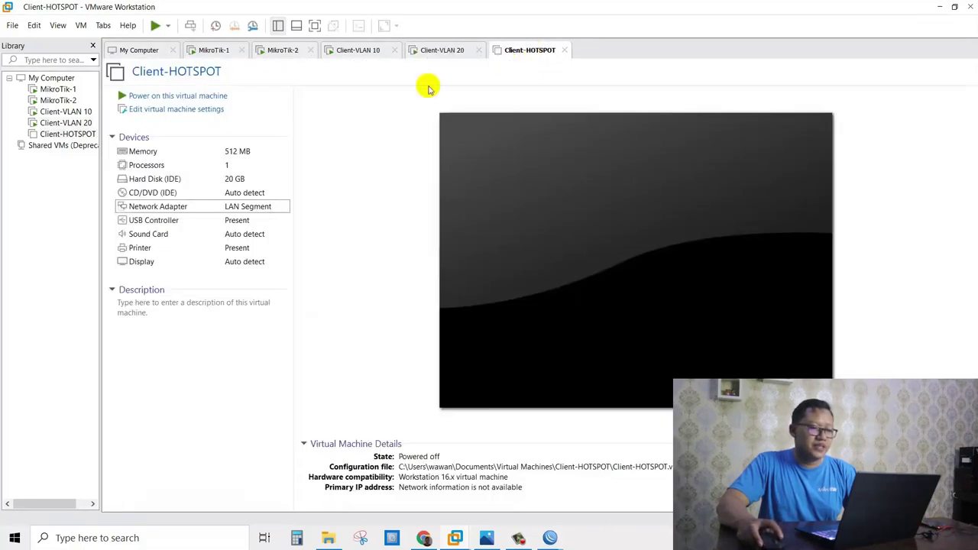
pyautogui.click(183, 96)
pyautogui.click(359, 51)
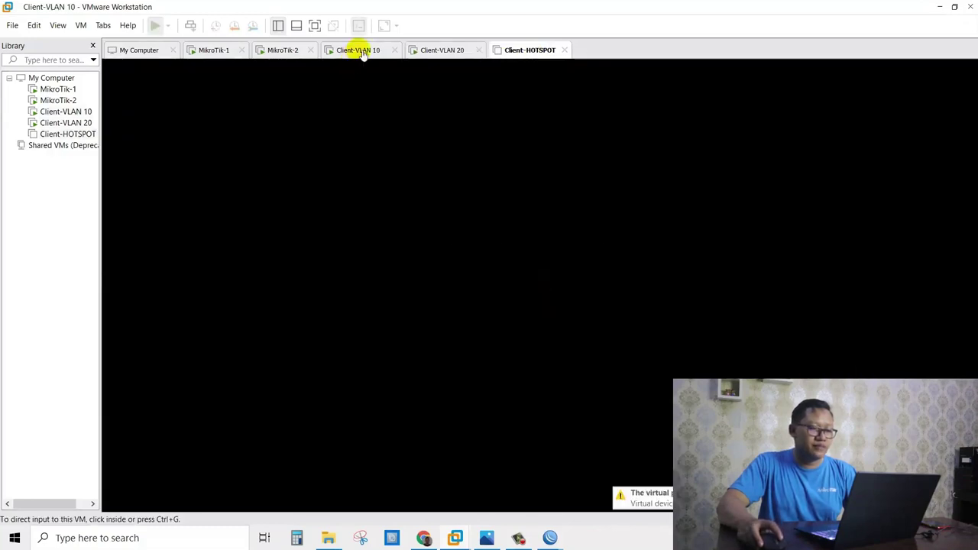
pyautogui.click(509, 296)
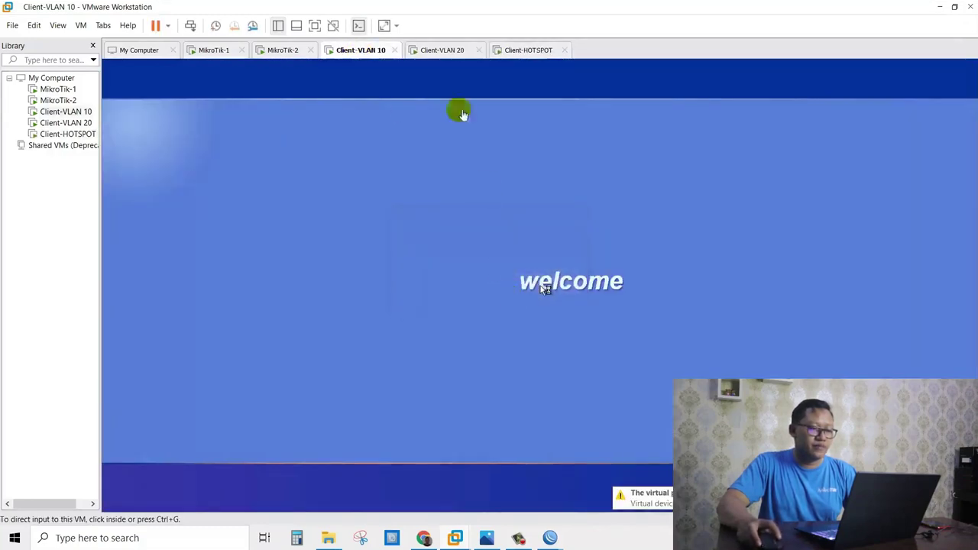
# Step: Check the Windows XP startup progress on Client-VLAN 20, Client-HOTSPOT and Client-VLAN 10
pyautogui.click(454, 50)
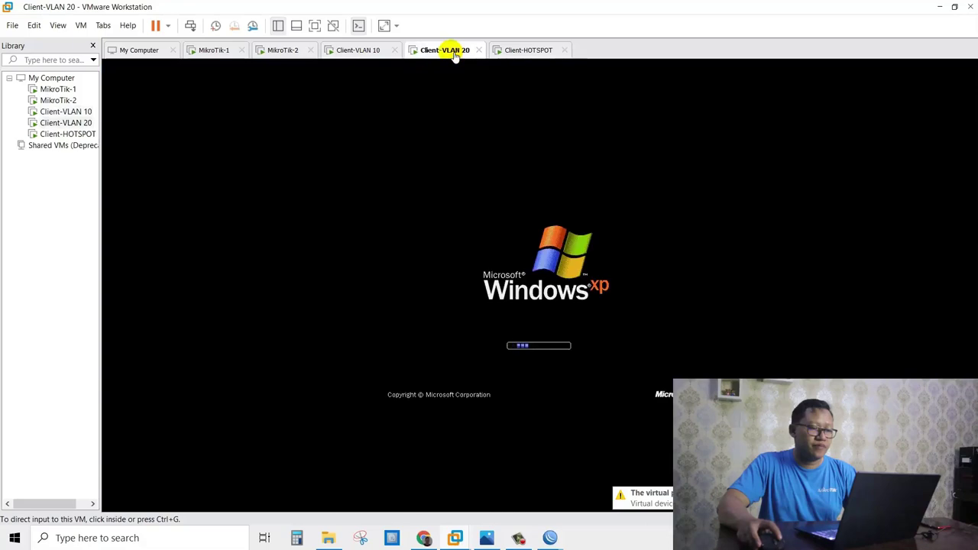
pyautogui.click(508, 50)
pyautogui.click(359, 50)
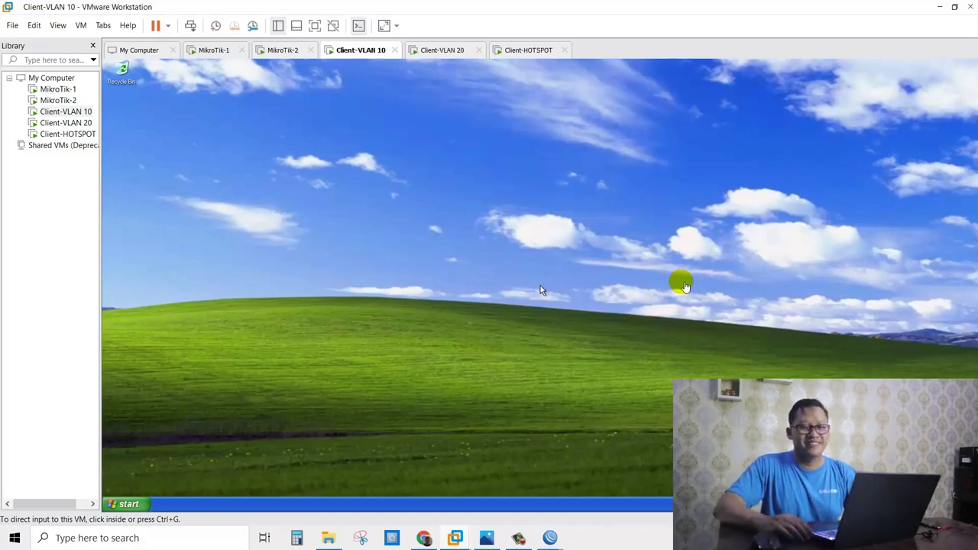
pyautogui.click(455, 49)
pyautogui.click(535, 50)
pyautogui.click(449, 51)
pyautogui.click(372, 52)
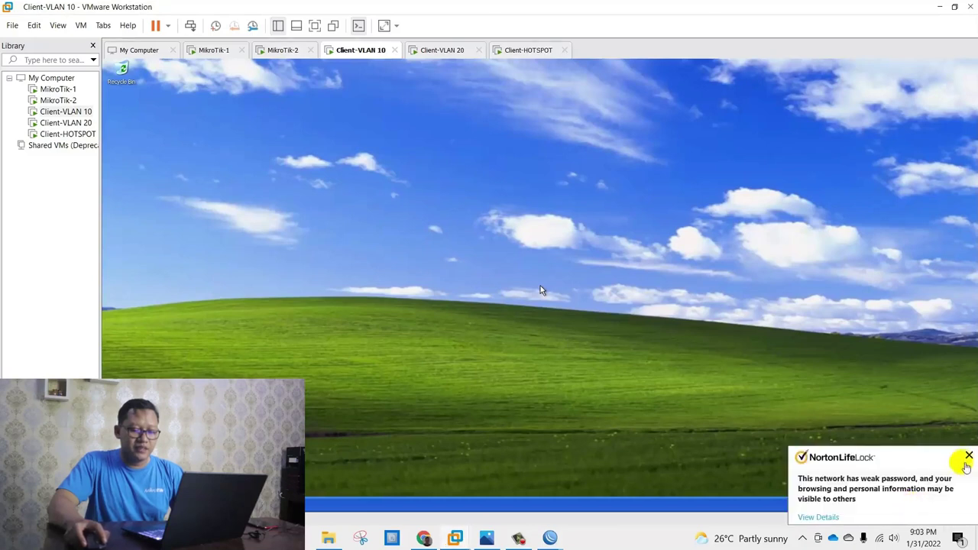
# Step: Dismiss the NortonLifeLock notification and examine the Local Area Connection's network details on Client-VLAN 10
pyautogui.click(967, 458)
pyautogui.doubleClick(921, 505)
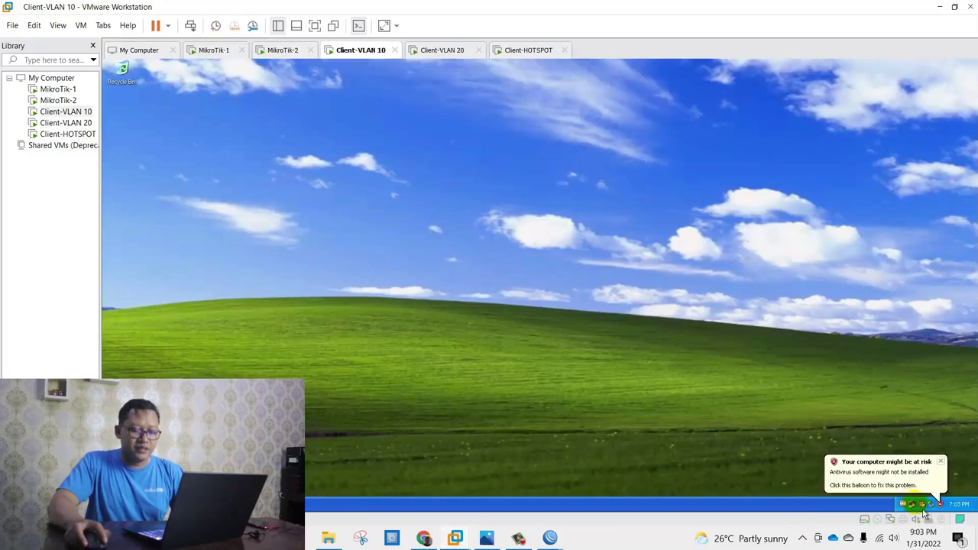
pyautogui.moveTo(542, 178); pyautogui.dragTo(501, 140)
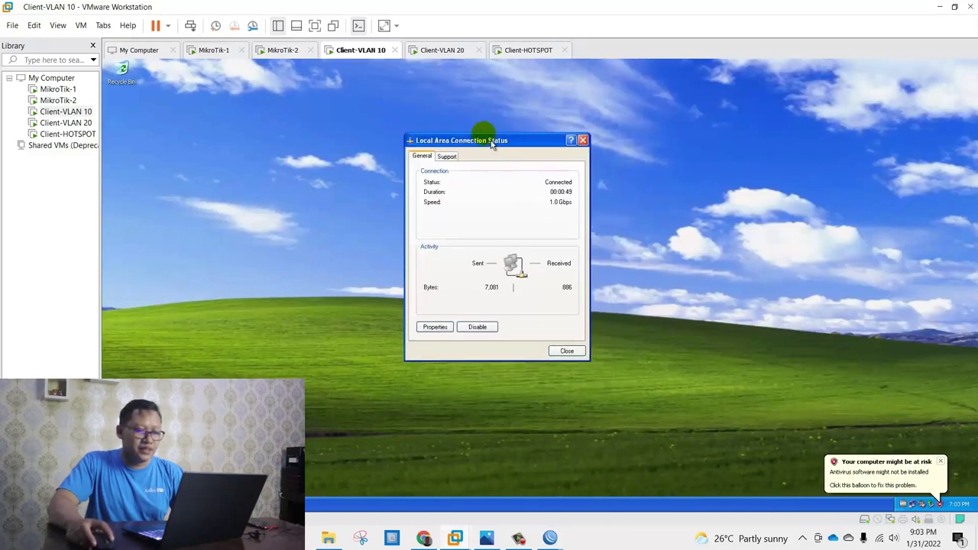
pyautogui.click(447, 156)
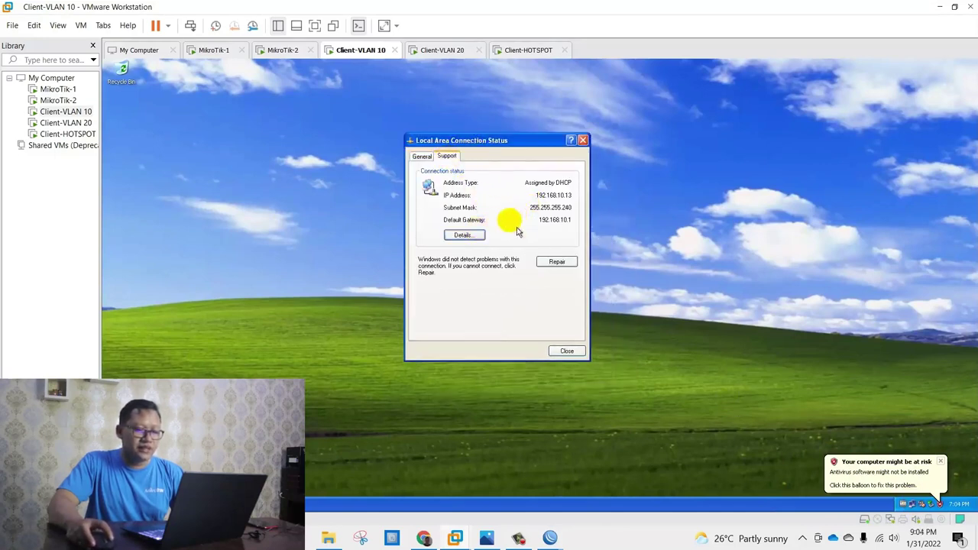
pyautogui.click(470, 234)
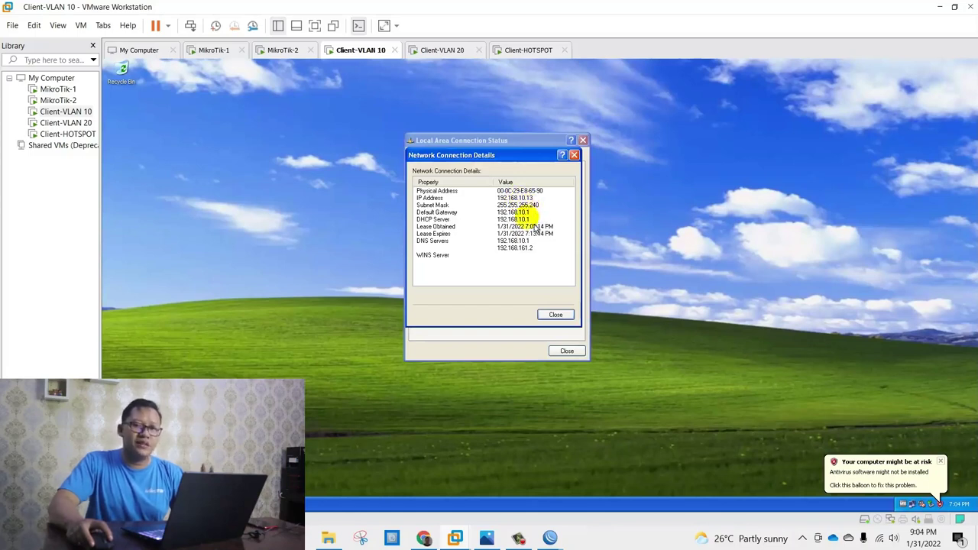
# Step: Ping google.com from the Command Prompt on Client-VLAN 10
pyautogui.press('super')
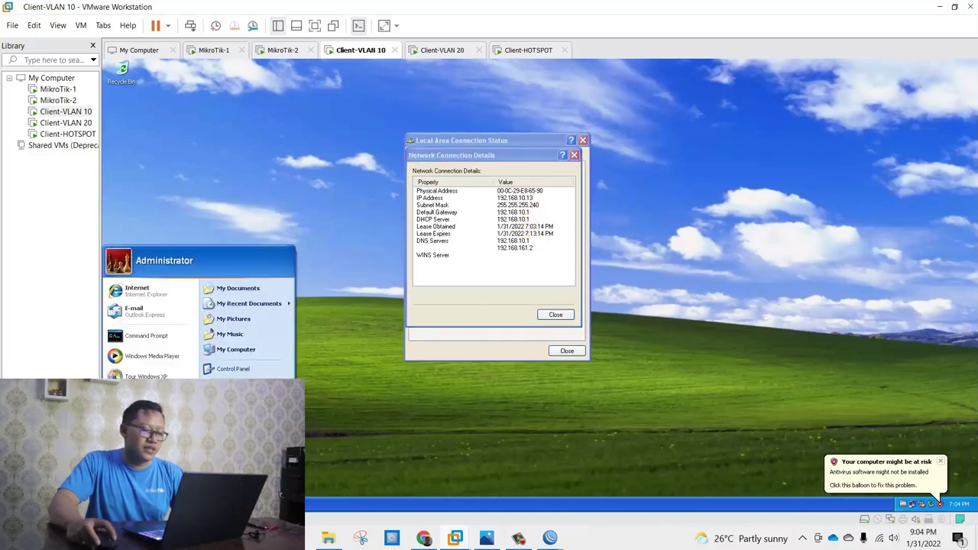
pyautogui.click(158, 336)
pyautogui.write('p')
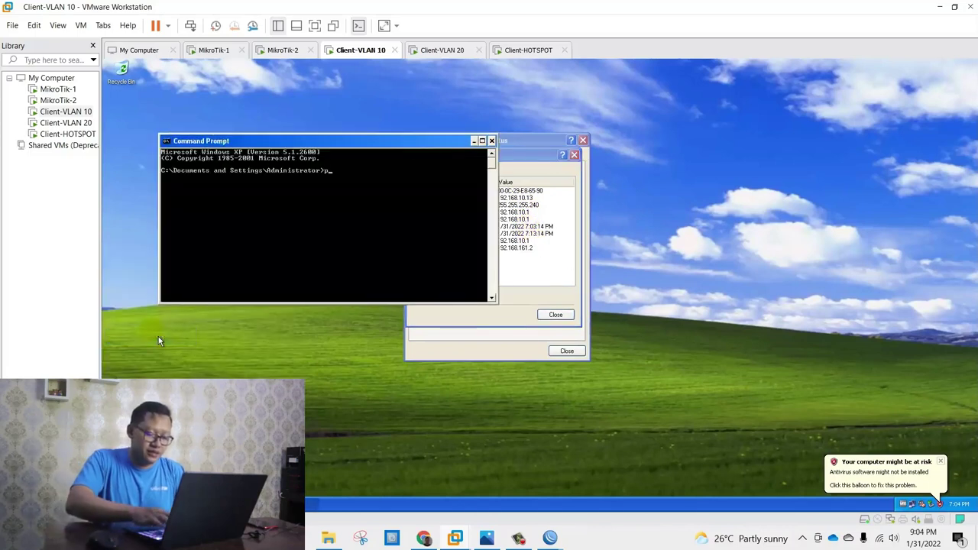
pyautogui.write('ing googl')
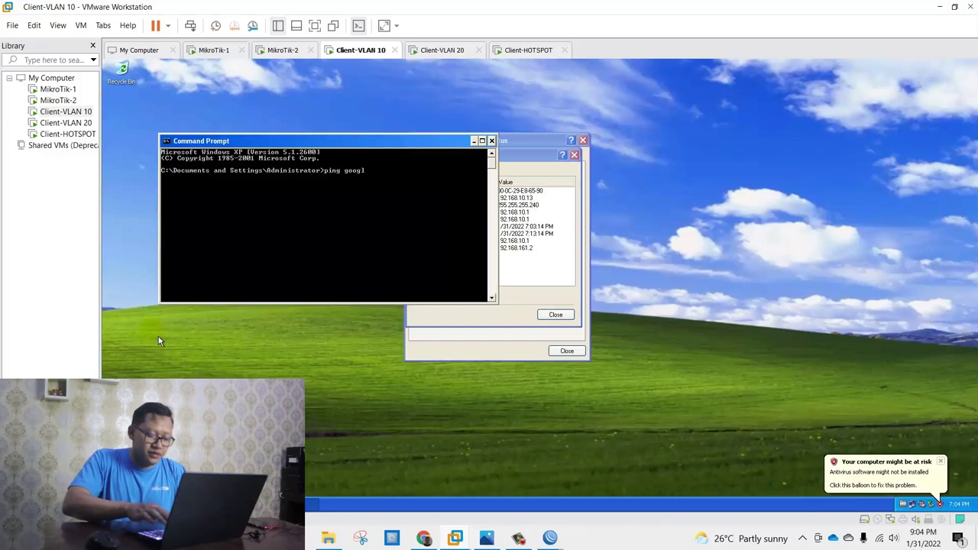
pyautogui.write('e.com')
pyautogui.press('Return')
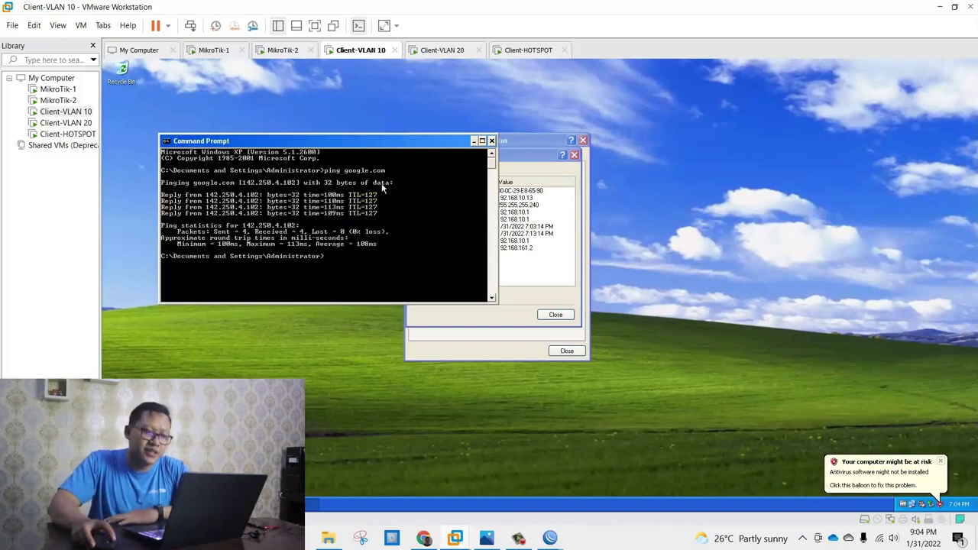
# Step: Examine the Local Area Connection's network details on Client-VLAN 20, including its IP address and DHCP values
pyautogui.click(442, 51)
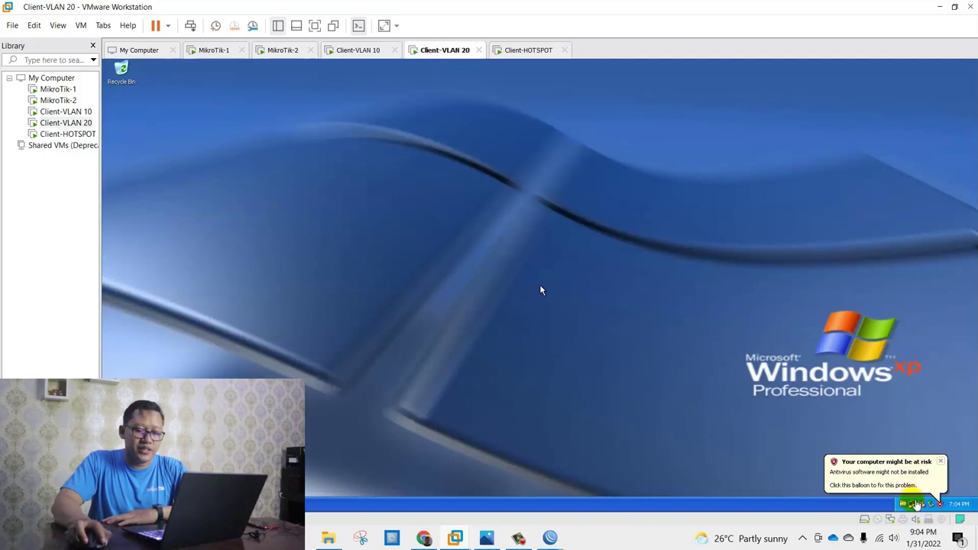
pyautogui.doubleClick(914, 503)
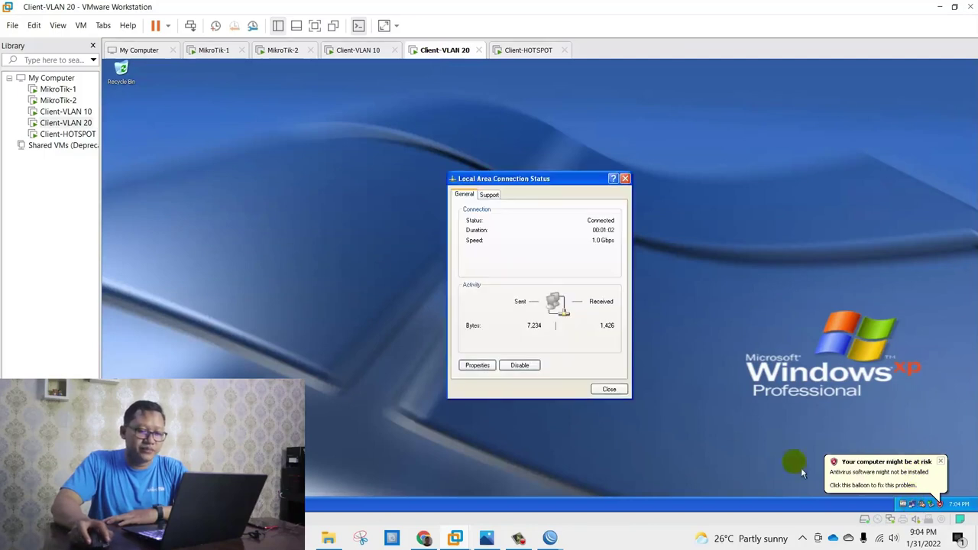
pyautogui.click(489, 195)
pyautogui.click(498, 276)
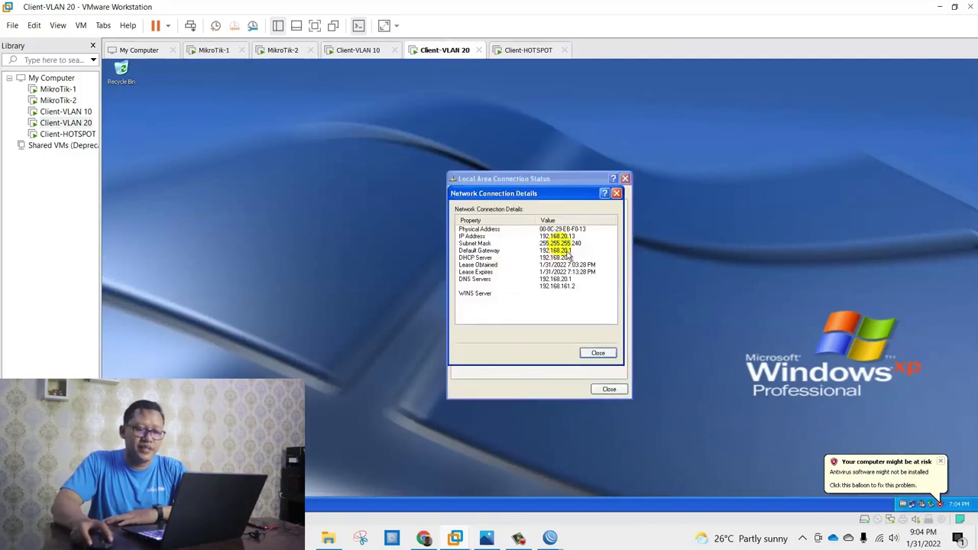
pyautogui.click(561, 236)
pyautogui.click(568, 258)
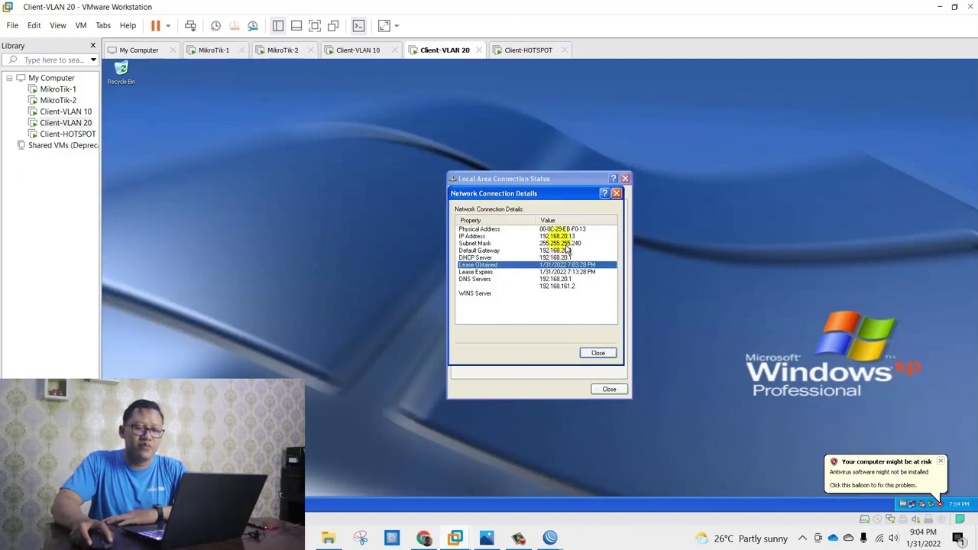
pyautogui.click(565, 236)
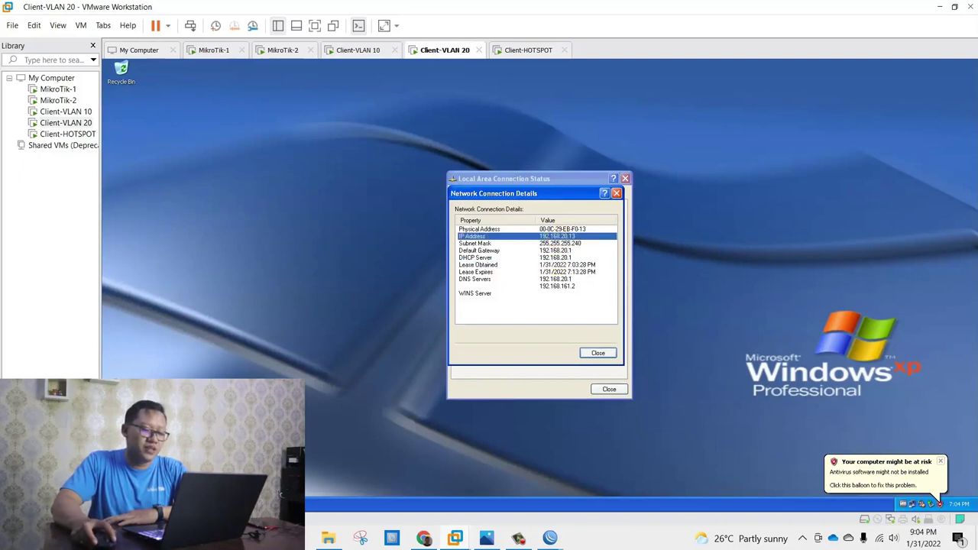
# Step: Ping yahoo.com from the Command Prompt on Client-VLAN 20 and move the console window clear of the connection details
pyautogui.press('super')
pyautogui.click(146, 336)
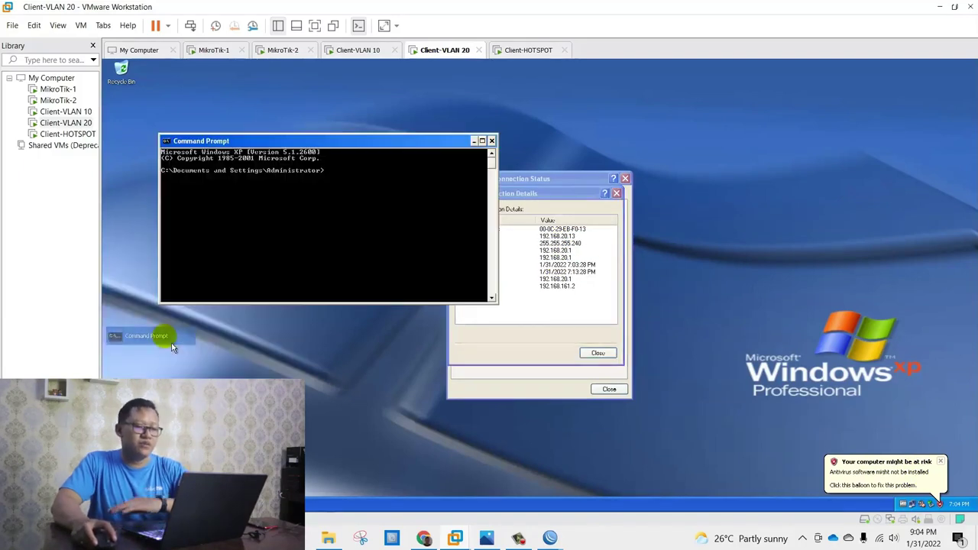
pyautogui.write('ping')
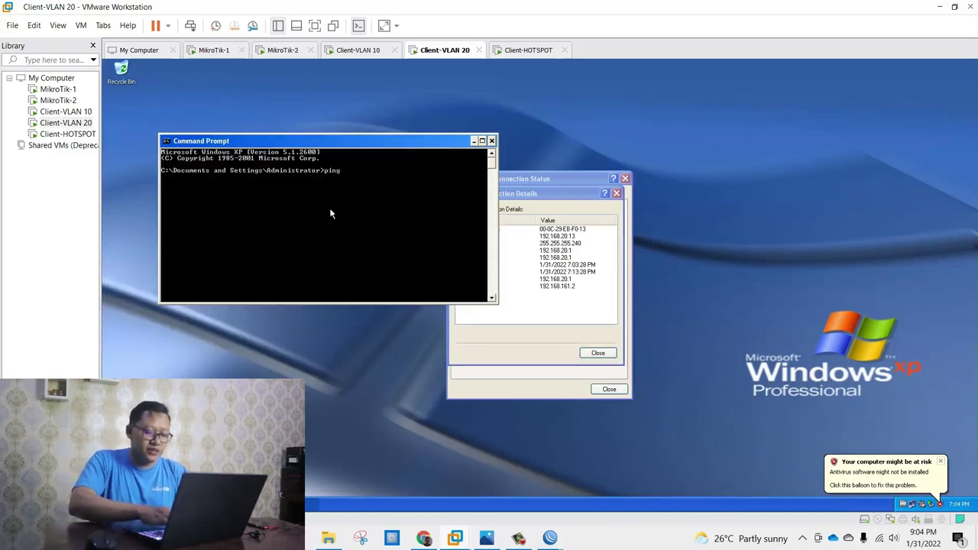
pyautogui.write(' yahoo.com')
pyautogui.press('Return')
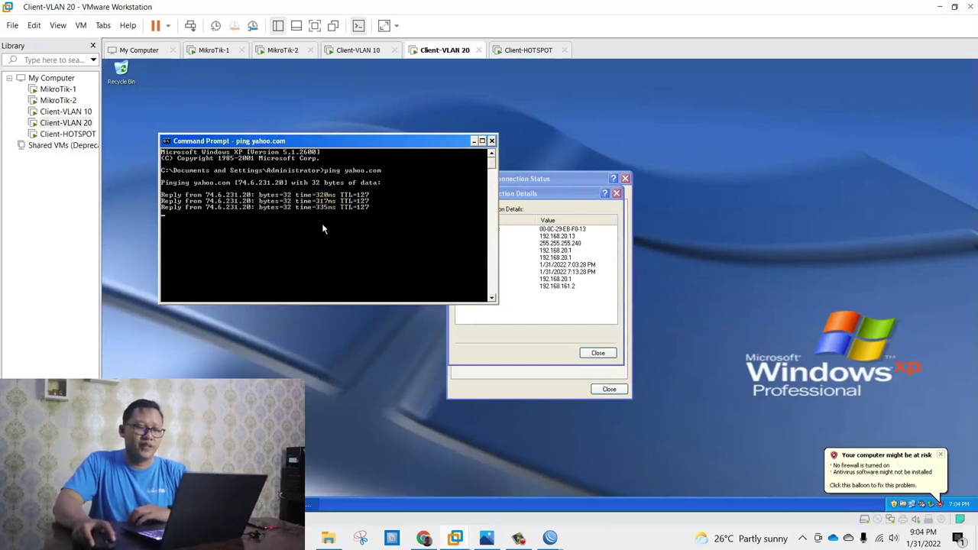
pyautogui.moveTo(419, 155); pyautogui.dragTo(384, 188)
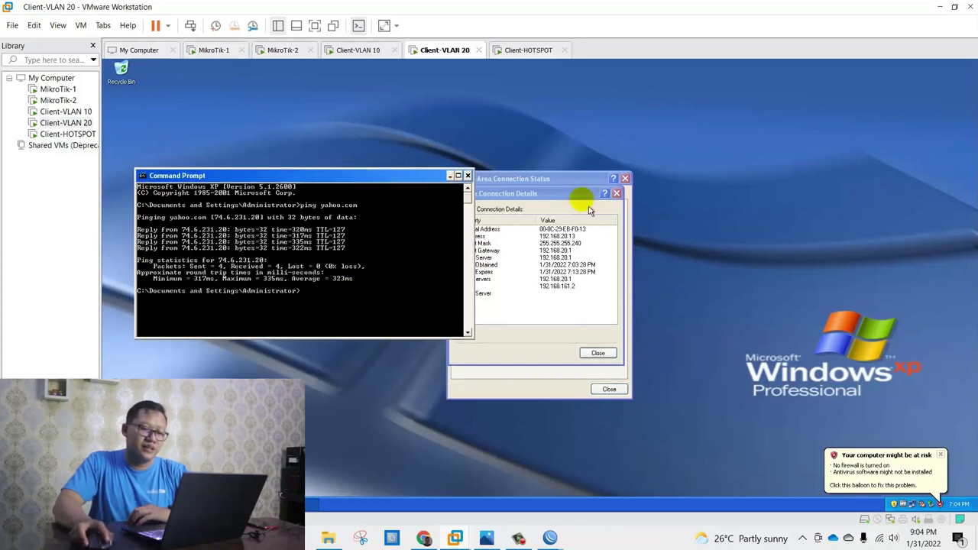
# Step: Examine the Local Area Connection's network details on Client-HOTSPOT, checking its IP address and default gateway, and close the details
pyautogui.click(537, 54)
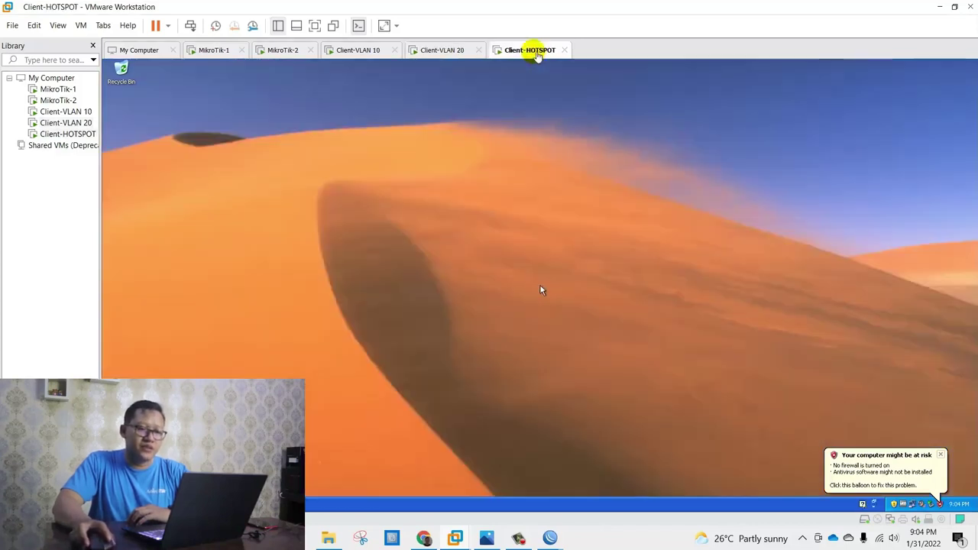
pyautogui.doubleClick(931, 503)
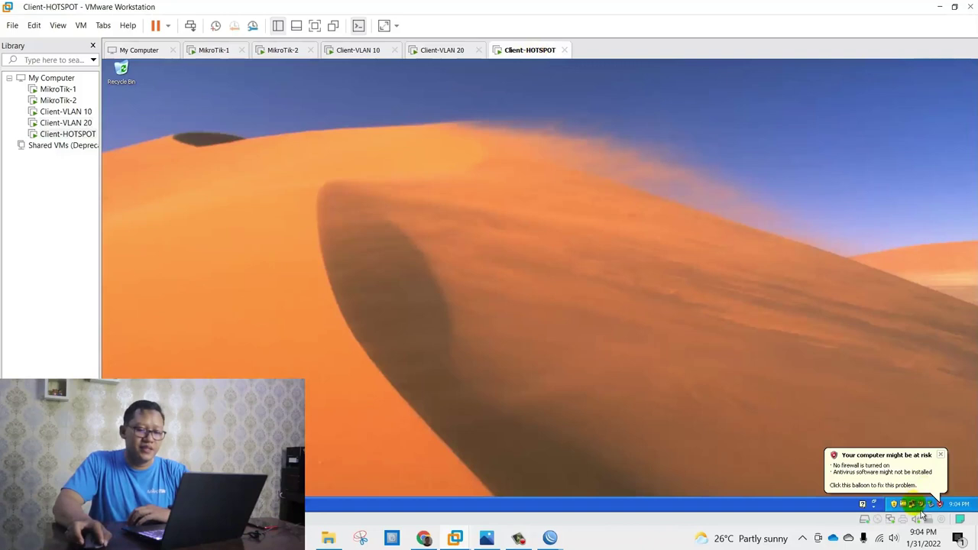
pyautogui.click(489, 195)
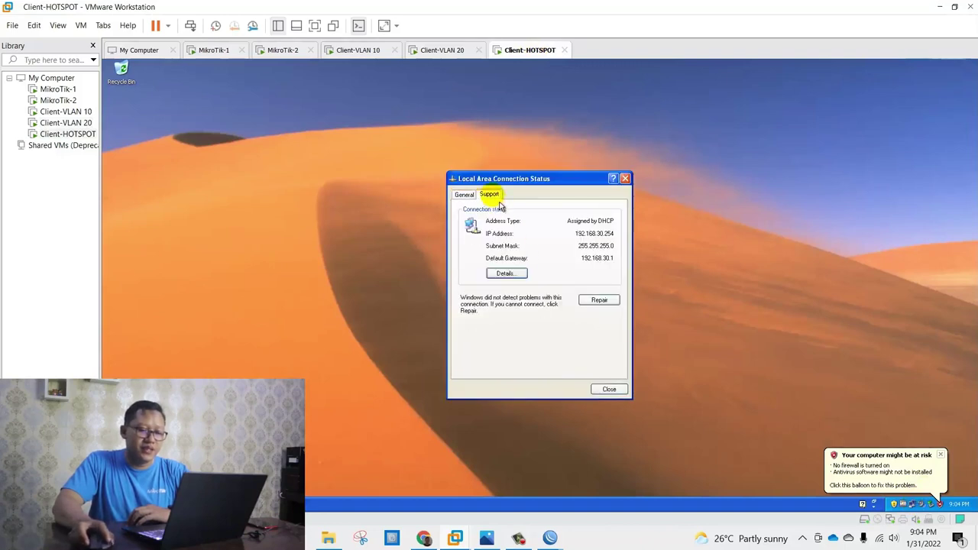
pyautogui.click(506, 271)
pyautogui.click(584, 236)
pyautogui.click(588, 250)
pyautogui.click(587, 260)
pyautogui.click(588, 243)
pyautogui.click(587, 251)
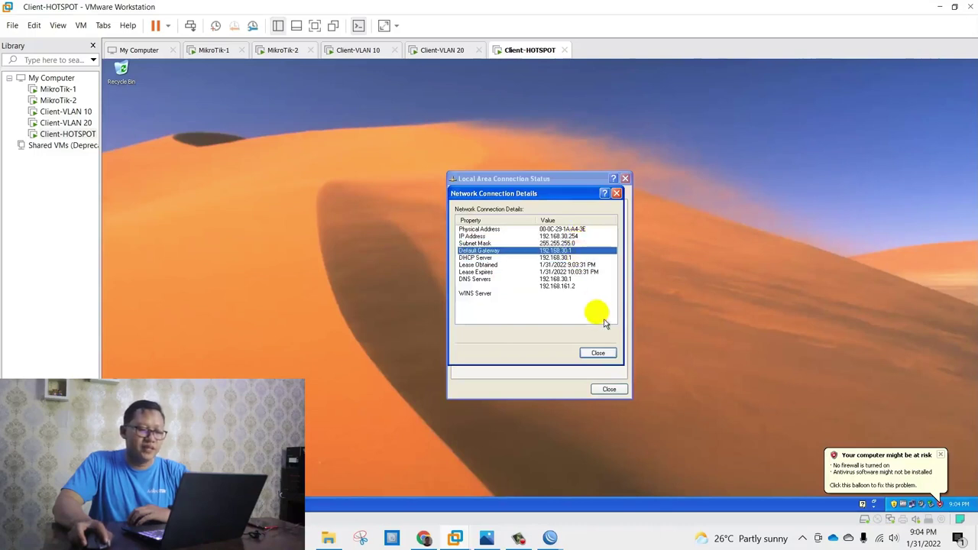
pyautogui.click(598, 354)
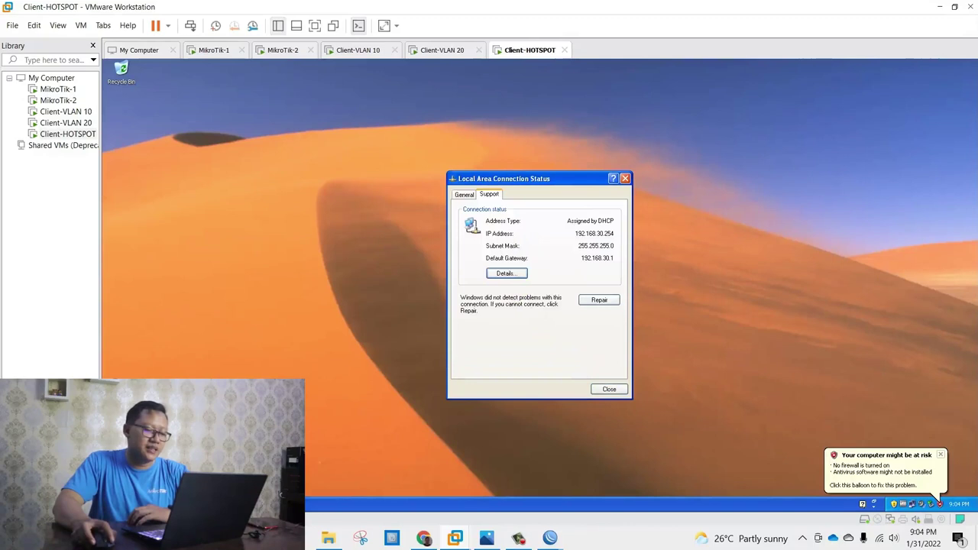
# Step: Log in to the MikroTik hotspot page in Internet Explorer as tamu with the account password and let the browser remember it
pyautogui.press('super')
pyautogui.click(161, 295)
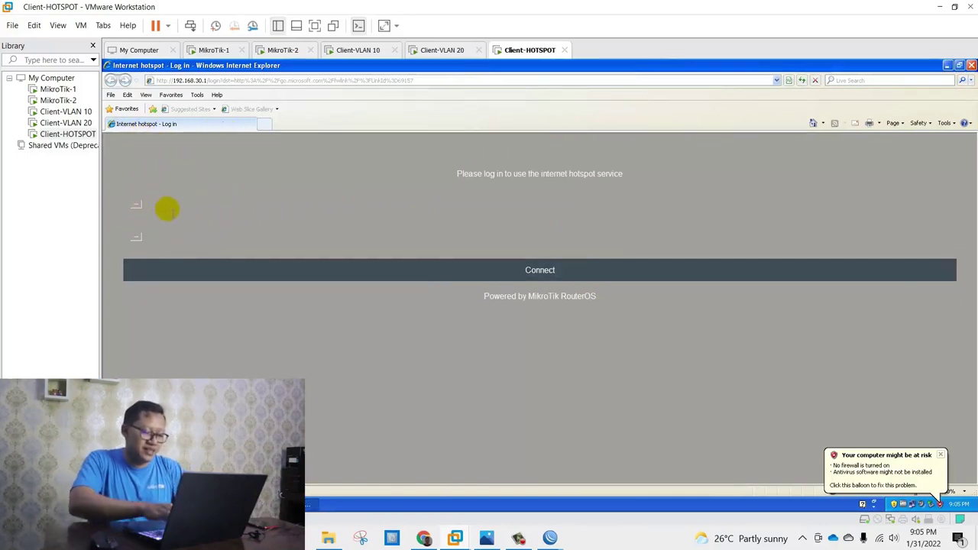
pyautogui.click(167, 208)
pyautogui.write('tamu')
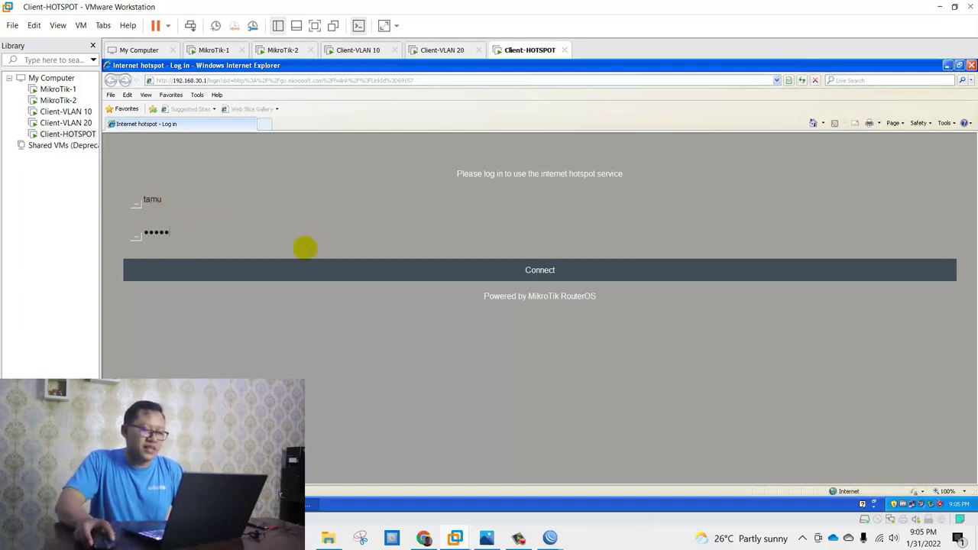
pyautogui.click(315, 269)
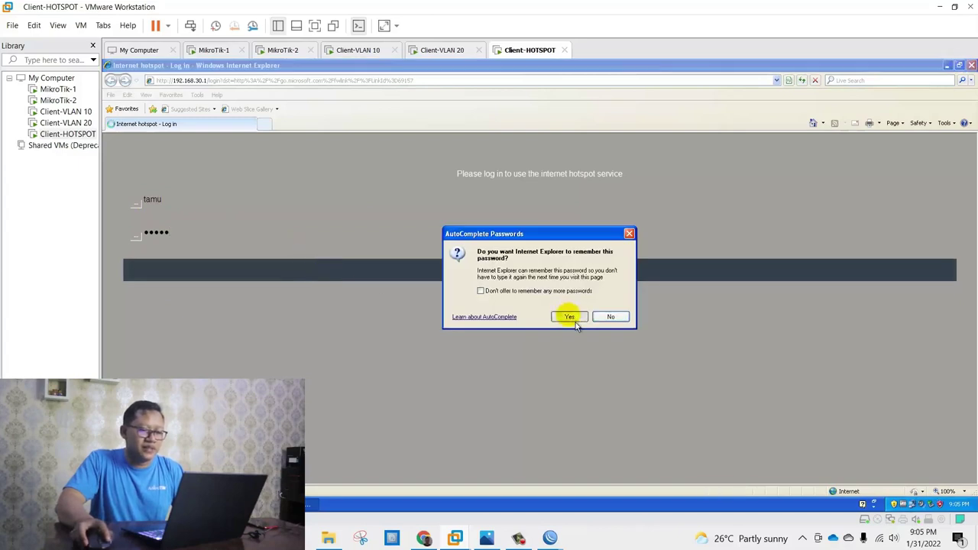
pyautogui.click(573, 320)
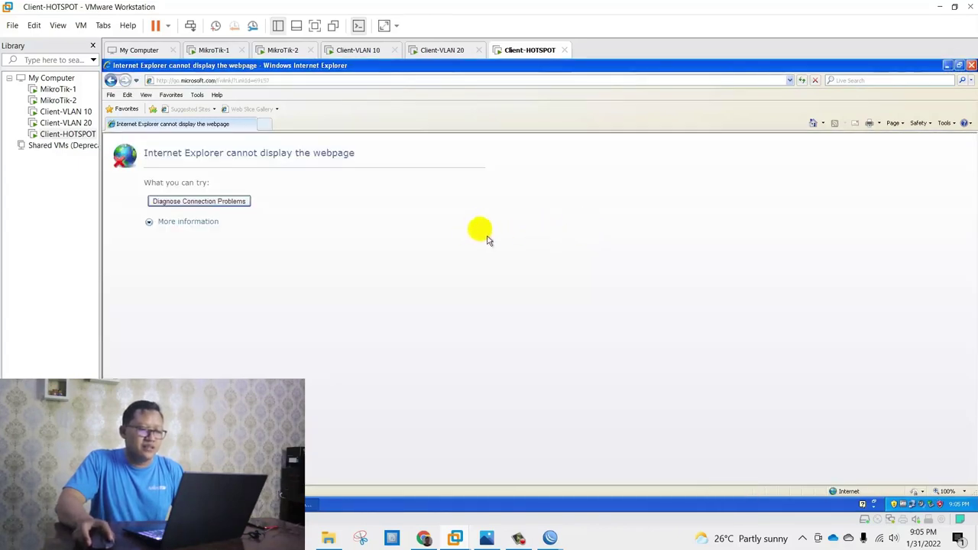
# Step: Ping youtube.com from the Command Prompt on Client-HOTSPOT and switch to the UKK TKJ topology image in Photos
pyautogui.click(122, 504)
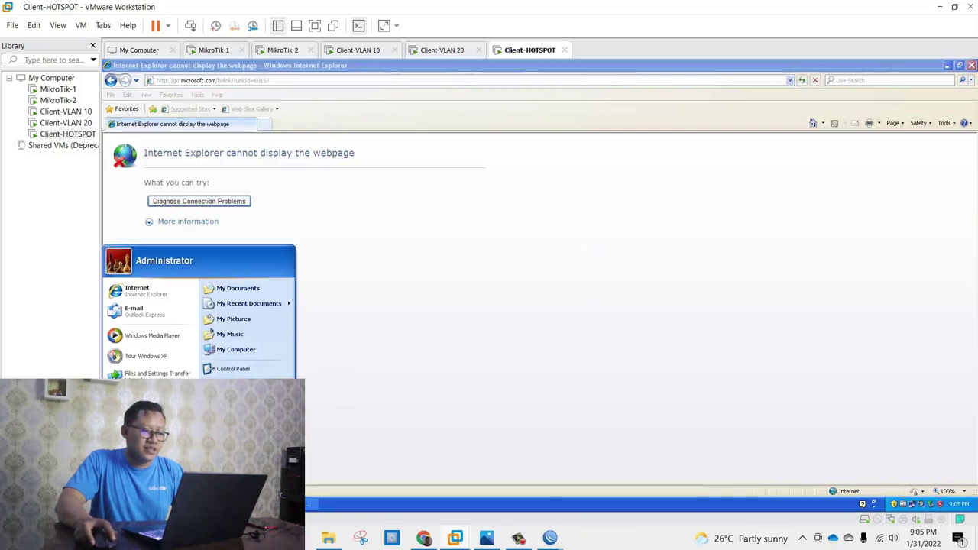
pyautogui.press('Return')
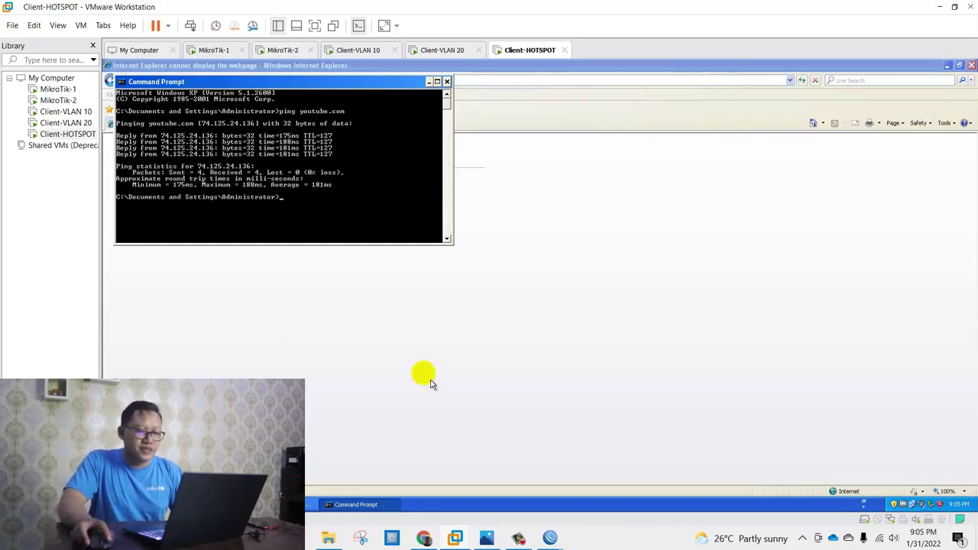
pyautogui.moveTo(380, 82); pyautogui.dragTo(561, 173)
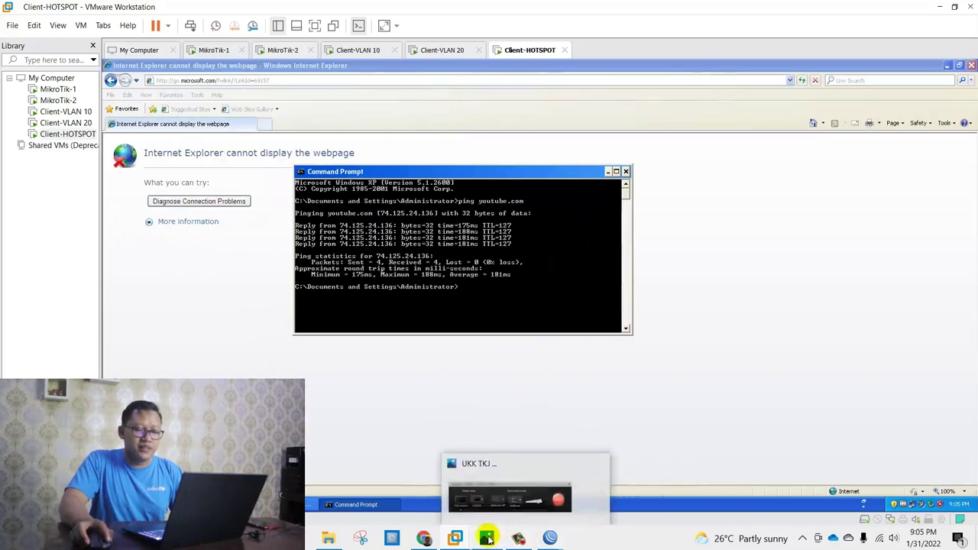
pyautogui.click(486, 538)
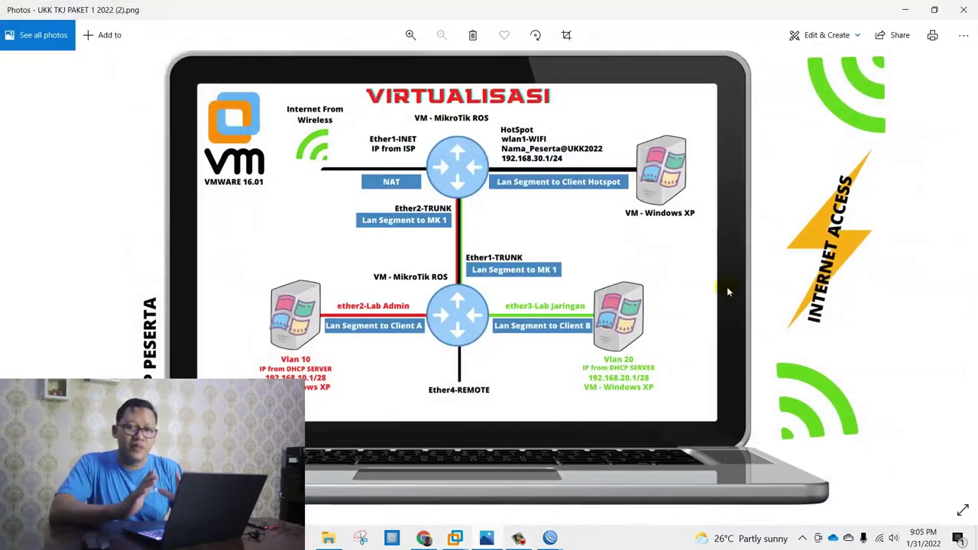